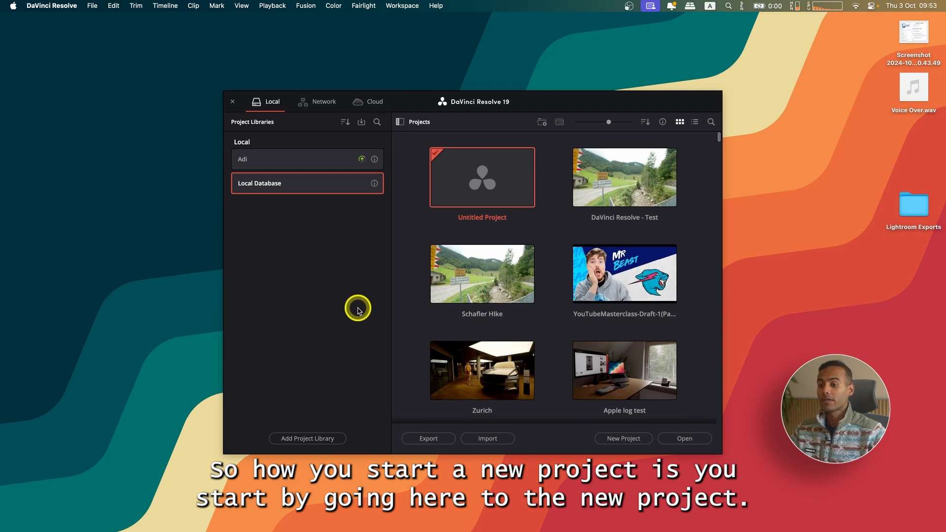
Create a new project named "DaVinci resolve 19 - Test 1" in the local database.
{"action": "left_click", "coordinate": [619, 439]}
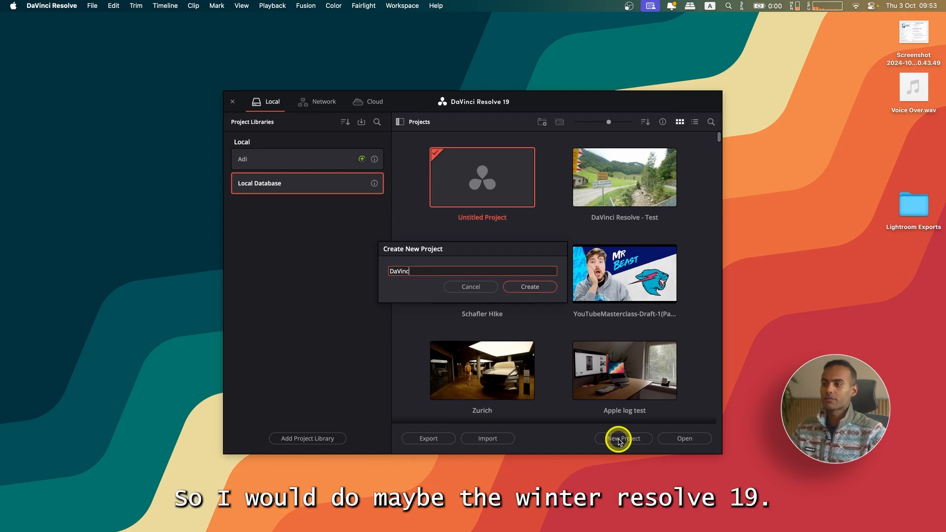
{"action": "type", "text": "DaVinci resolve 1"}
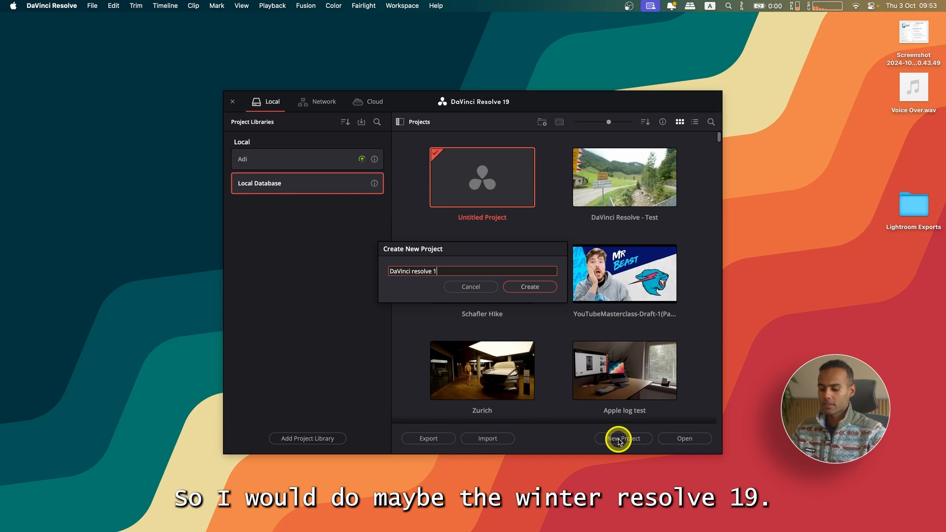
{"action": "type", "text": "9 - Test 1"}
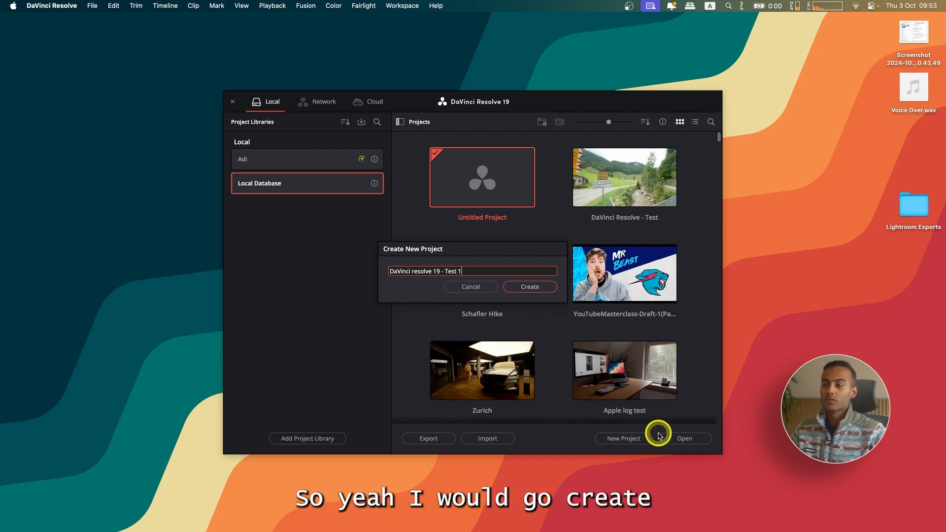
{"action": "left_click", "coordinate": [546, 290]}
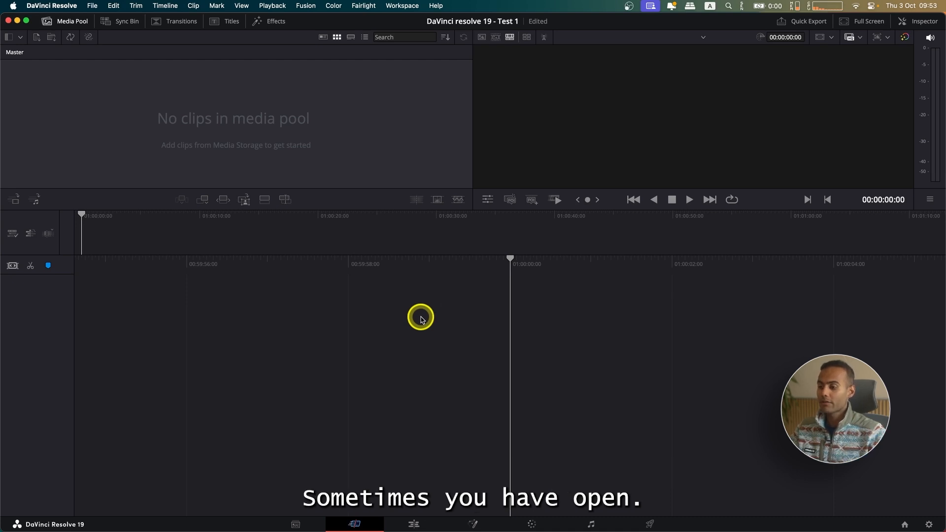
Look through the Media, Cut and Edit pages, return to the Media page and narrow its media storage browser.
{"action": "left_click", "coordinate": [301, 522]}
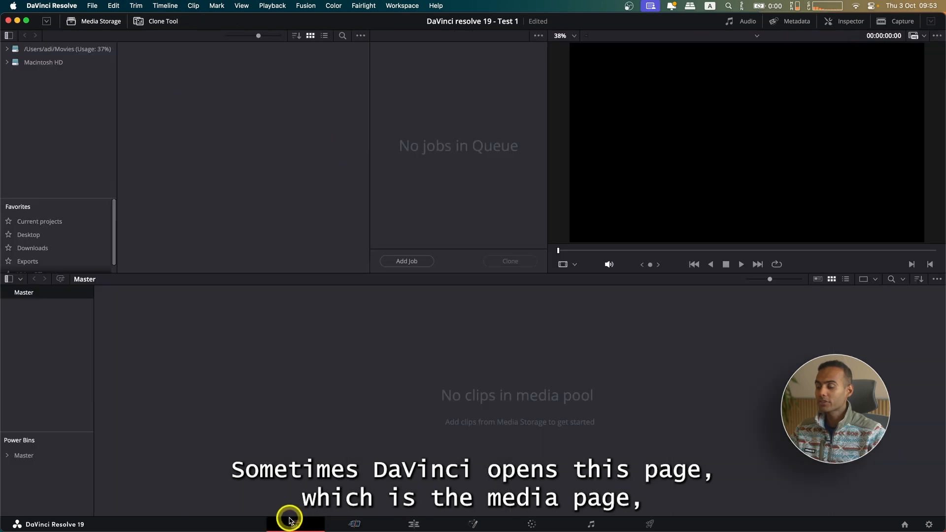
{"action": "left_click", "coordinate": [363, 522]}
{"action": "left_click", "coordinate": [419, 522]}
{"action": "left_click", "coordinate": [300, 524]}
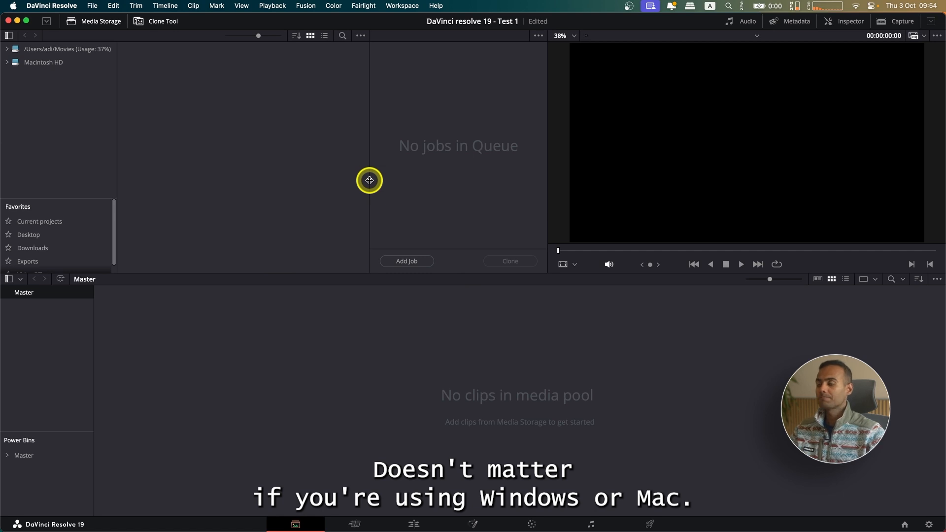
{"action": "left_click_drag", "start_coordinate": [369, 180], "coordinate": [319, 184]}
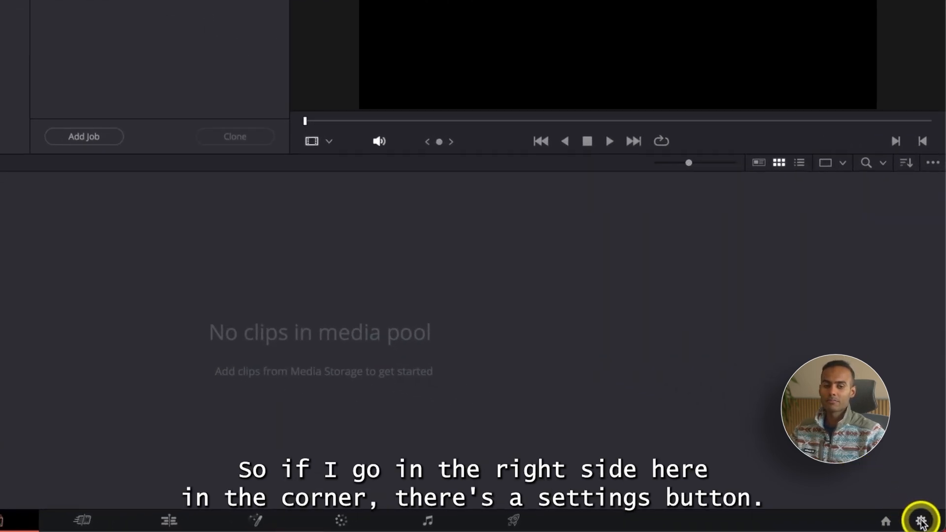
Open the project settings and examine the available timeline resolutions in the master settings.
{"action": "left_click", "coordinate": [922, 522]}
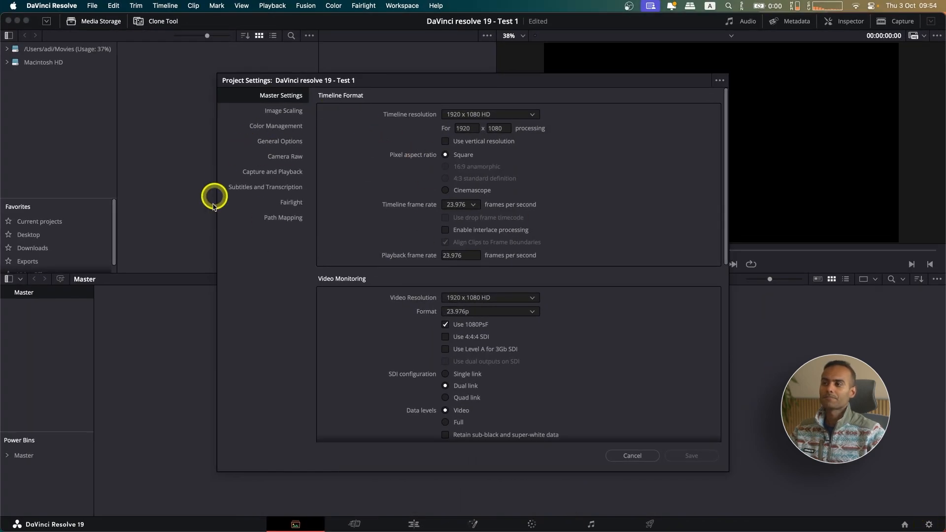
{"action": "left_click_drag", "start_coordinate": [408, 79], "coordinate": [276, 89]}
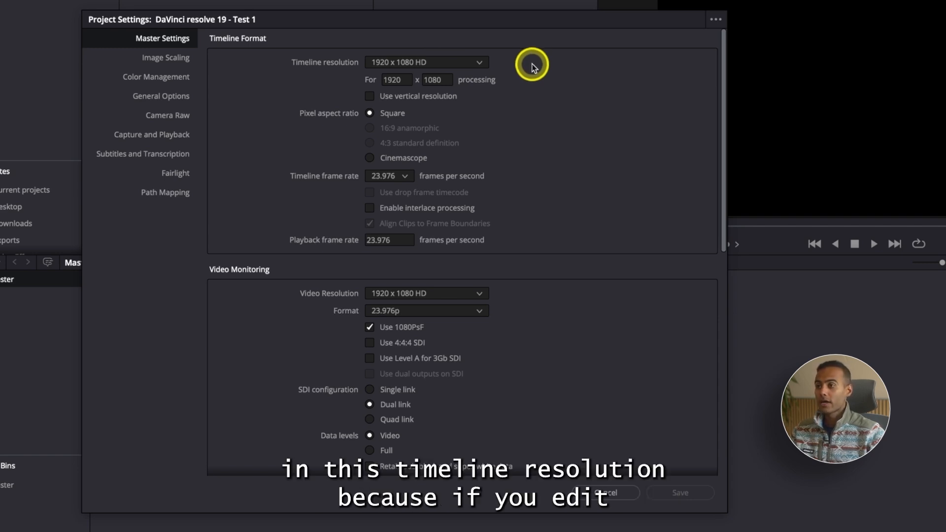
{"action": "left_click", "coordinate": [468, 62]}
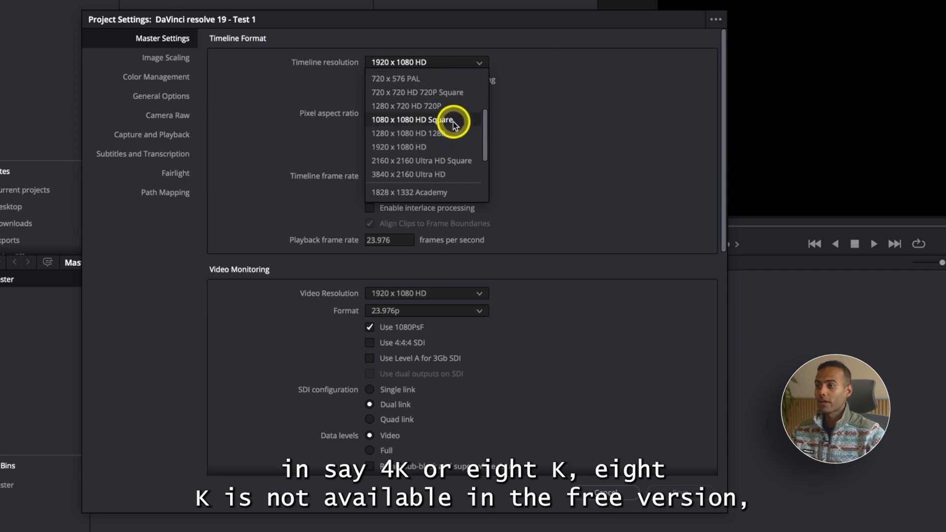
{"action": "scroll", "coordinate": [444, 180], "scroll_direction": "down", "scroll_amount": 3}
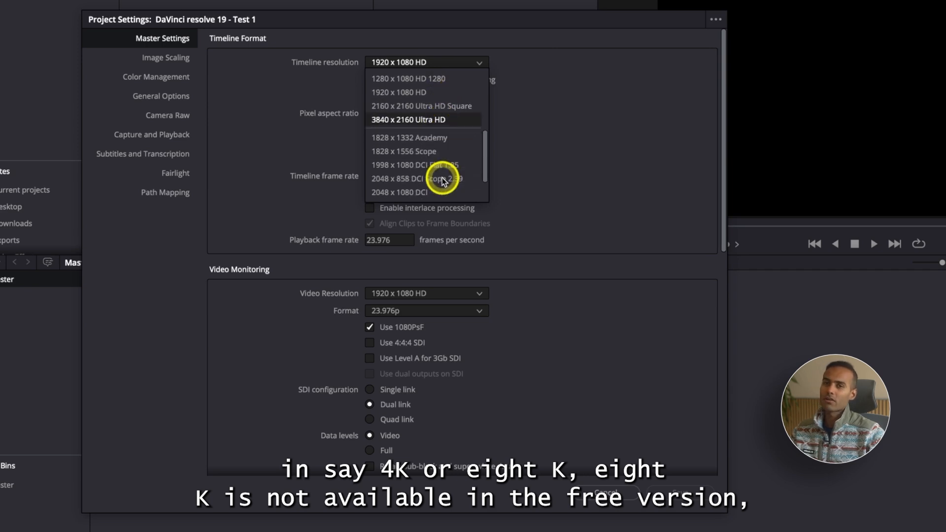
{"action": "scroll", "coordinate": [445, 180], "scroll_direction": "up", "scroll_amount": 8}
{"action": "scroll", "coordinate": [445, 179], "scroll_direction": "down", "scroll_amount": 3}
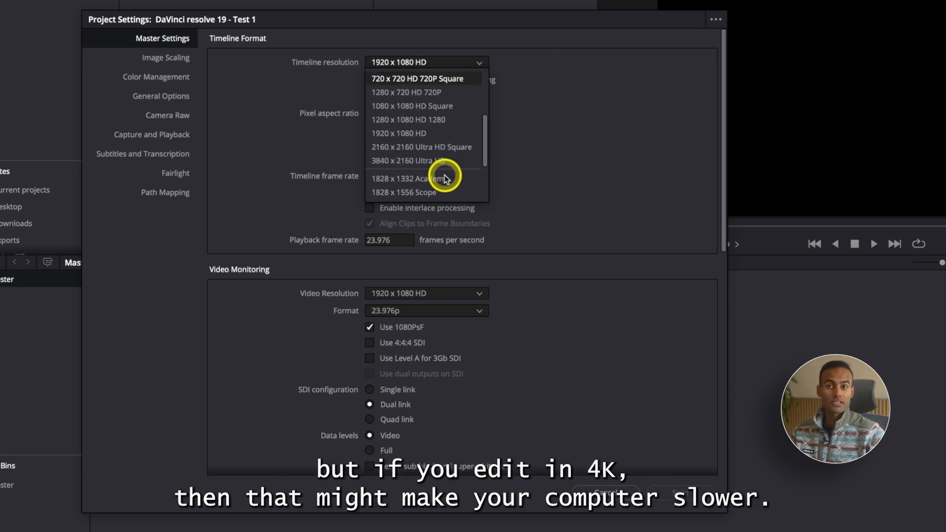
{"action": "left_click", "coordinate": [588, 110]}
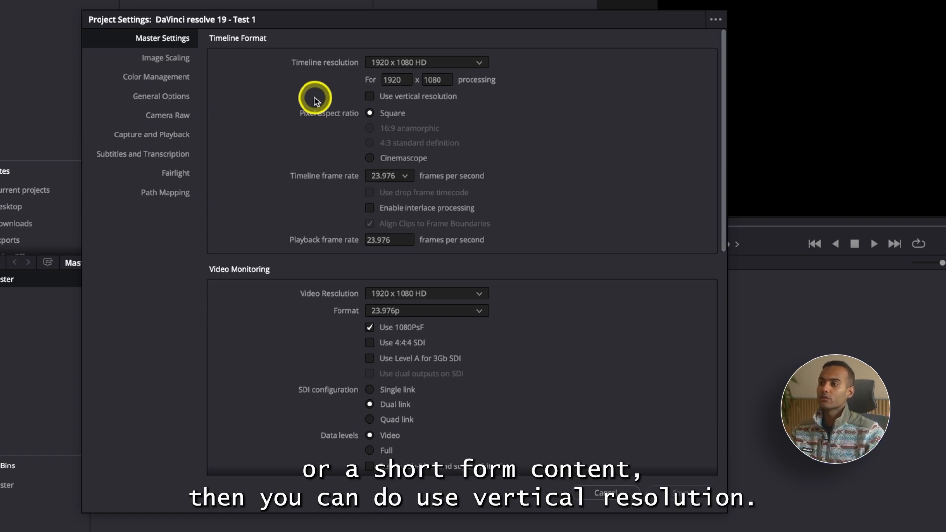
Set the timeline format to horizontal 1920 x 1080 HD resolution at 23.976 frames per second.
{"action": "left_click", "coordinate": [371, 97]}
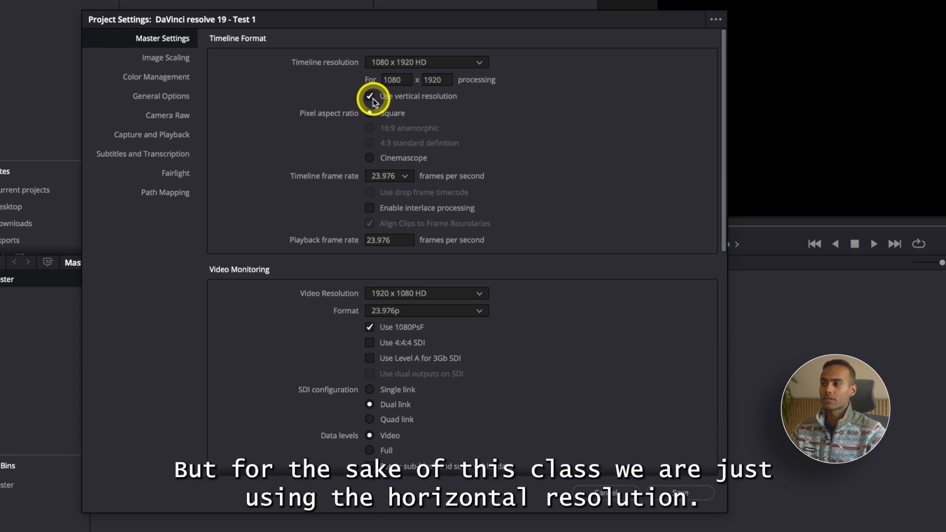
{"action": "left_click", "coordinate": [372, 97]}
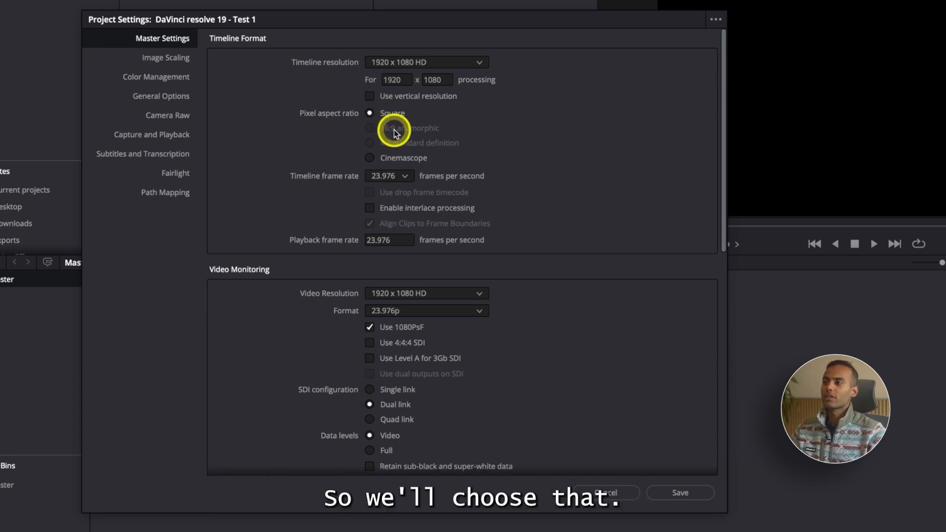
{"action": "left_click", "coordinate": [409, 63]}
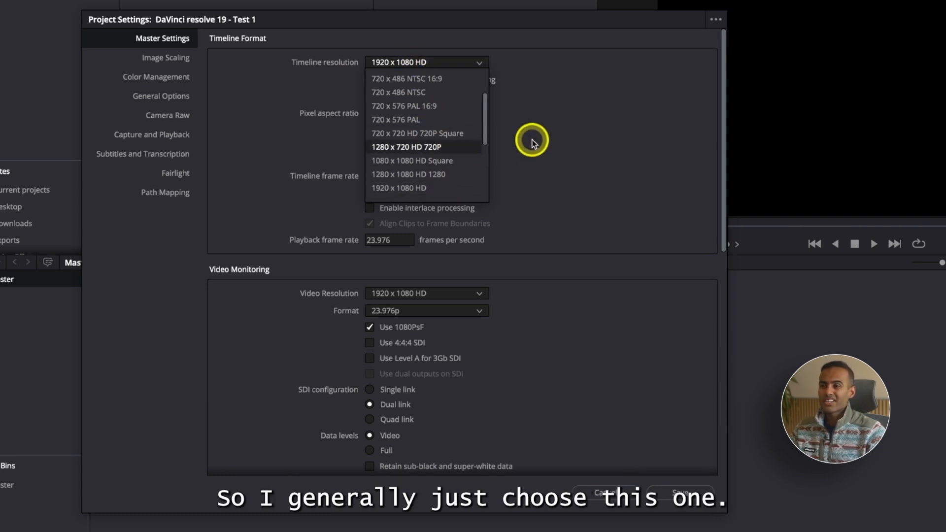
{"action": "scroll", "coordinate": [453, 183], "scroll_direction": "down", "scroll_amount": 1}
{"action": "left_click", "coordinate": [450, 175]}
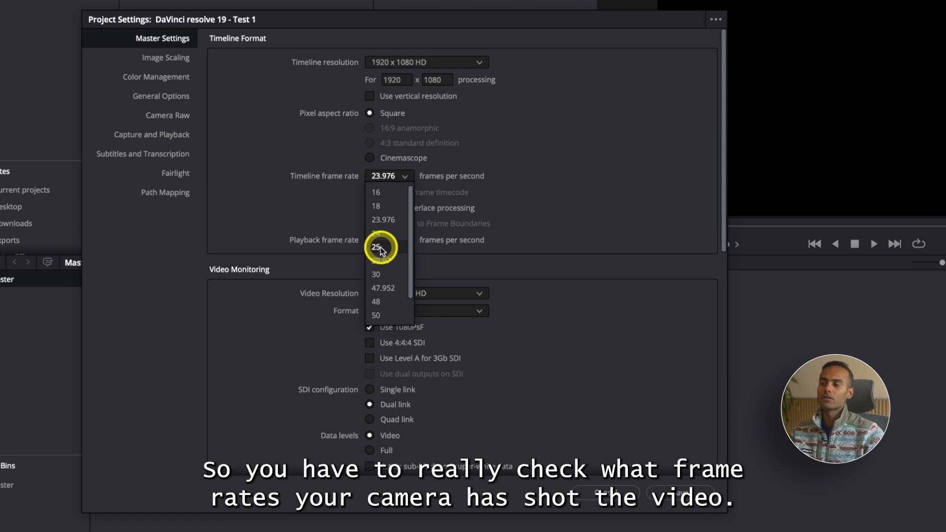
{"action": "left_click", "coordinate": [385, 219]}
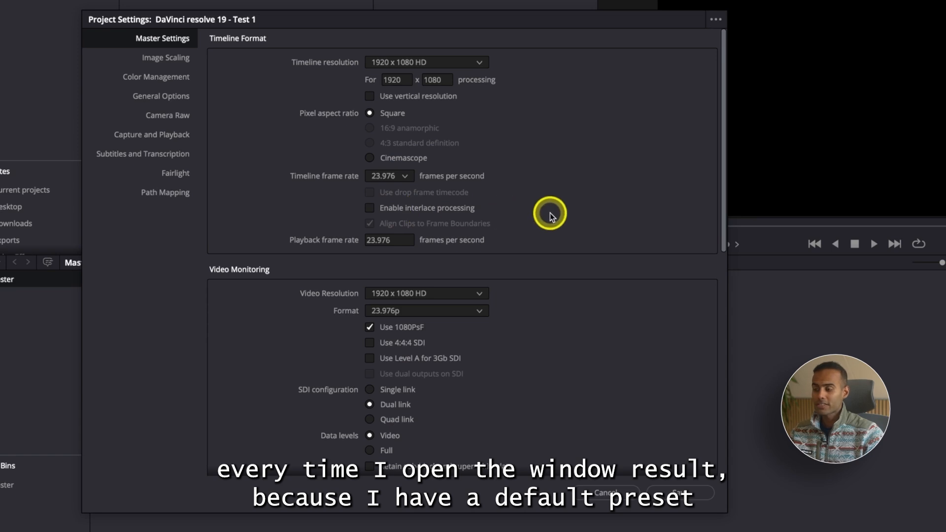
Review the video monitoring format choices, the optimized media and render cache options, and the working folder locations.
{"action": "scroll", "coordinate": [552, 211], "scroll_direction": "down", "scroll_amount": 2}
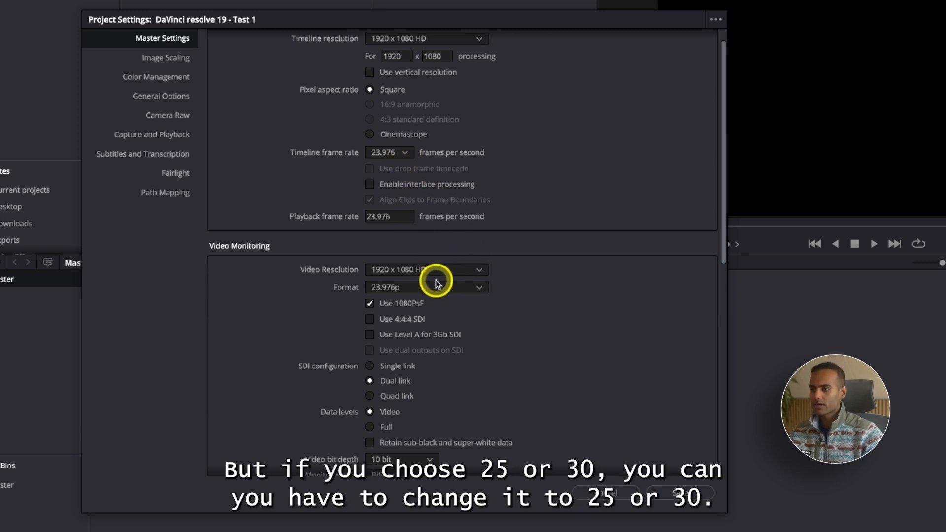
{"action": "left_click", "coordinate": [439, 295]}
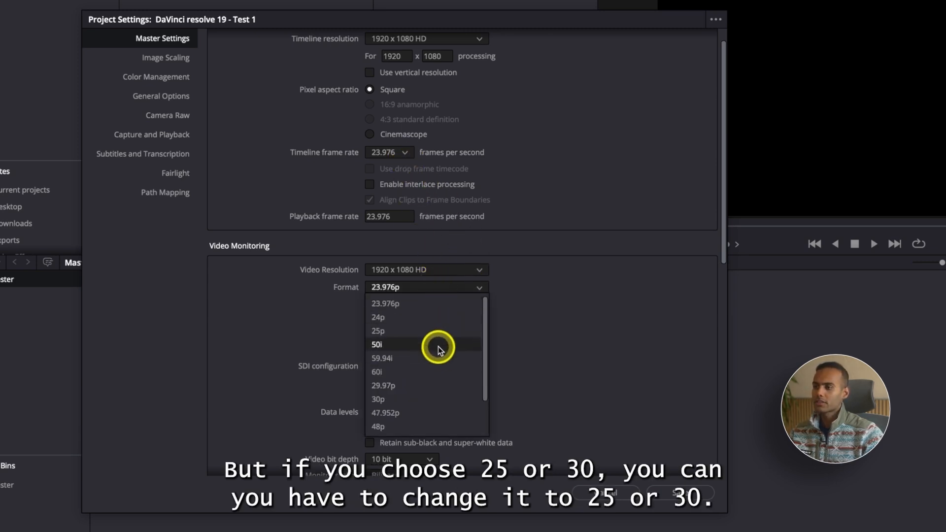
{"action": "left_click", "coordinate": [537, 329]}
{"action": "scroll", "coordinate": [538, 334], "scroll_direction": "down", "scroll_amount": 1}
{"action": "scroll", "coordinate": [538, 334], "scroll_direction": "down", "scroll_amount": 3}
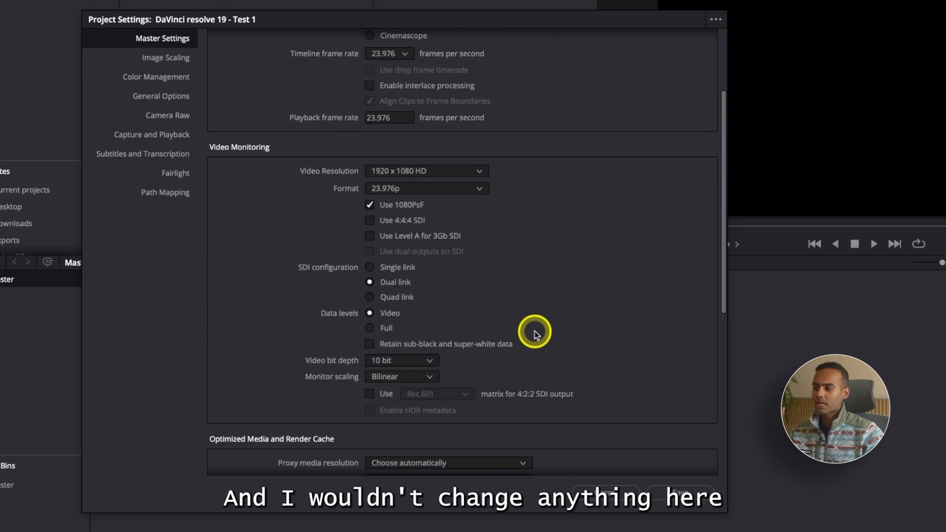
{"action": "scroll", "coordinate": [537, 334], "scroll_direction": "down", "scroll_amount": 2}
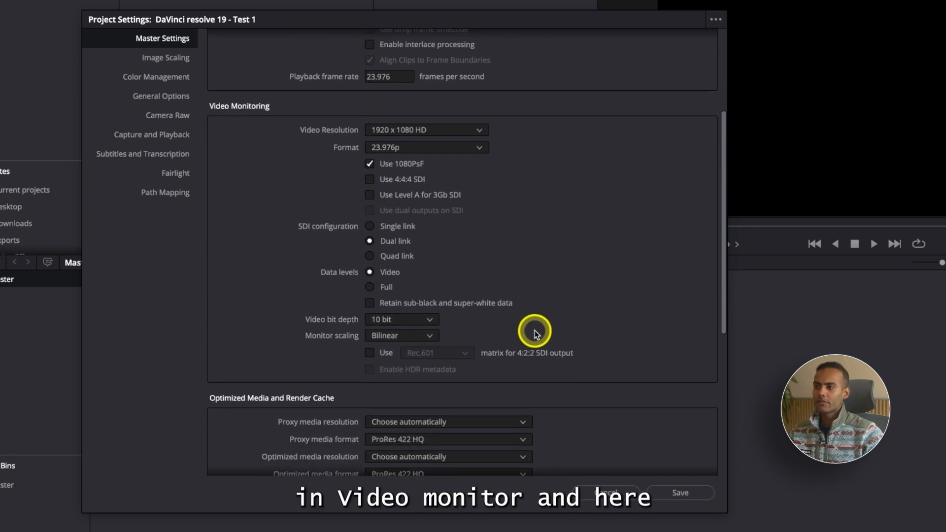
{"action": "scroll", "coordinate": [326, 202], "scroll_direction": "down", "scroll_amount": 10}
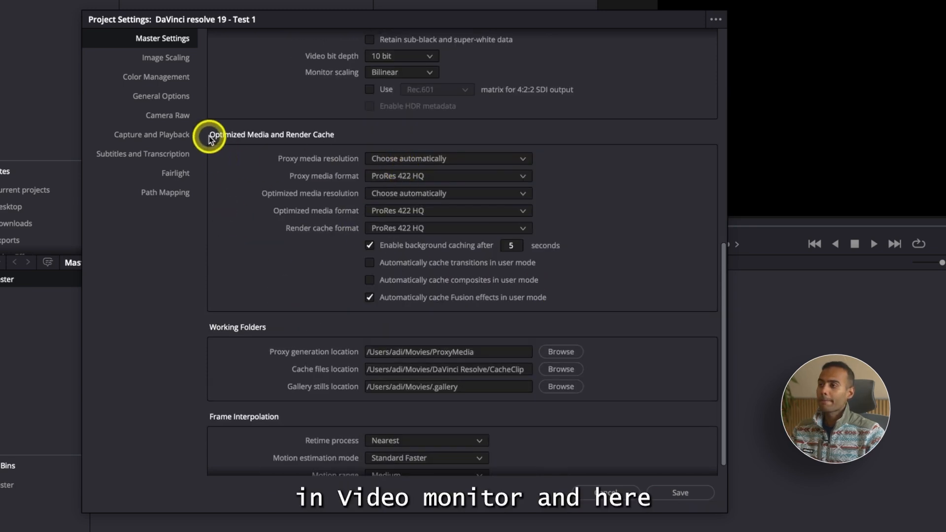
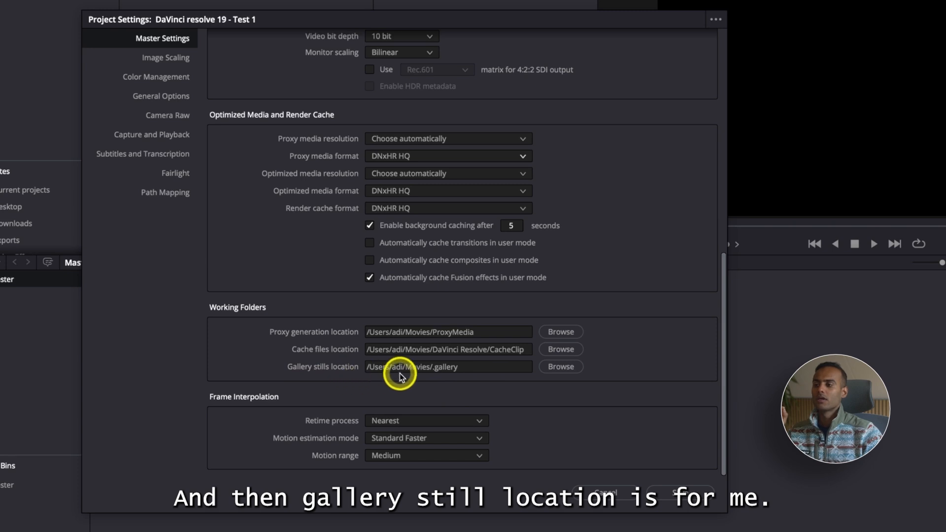
{"action": "left_click", "coordinate": [507, 367]}
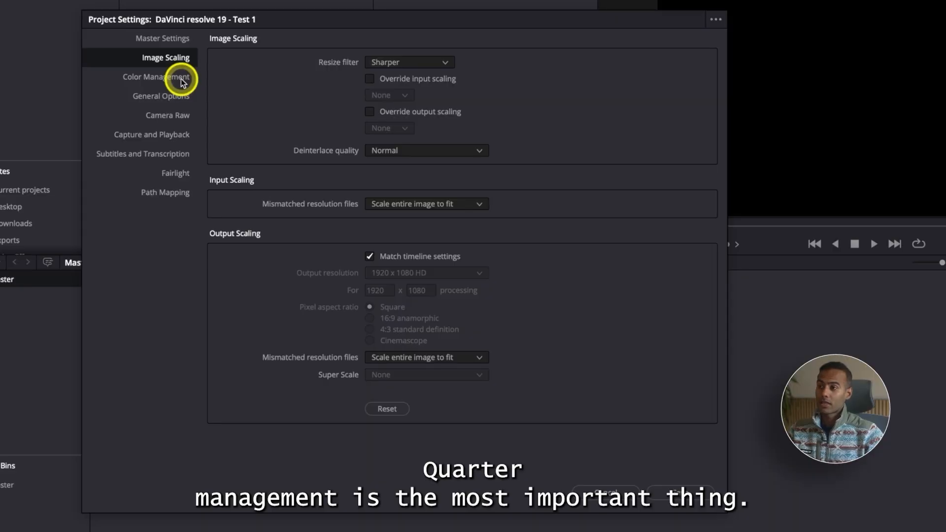
In color management, set the color science to DaVinci YRGB Color Managed and the color processing mode to Custom.
{"action": "left_click", "coordinate": [182, 78]}
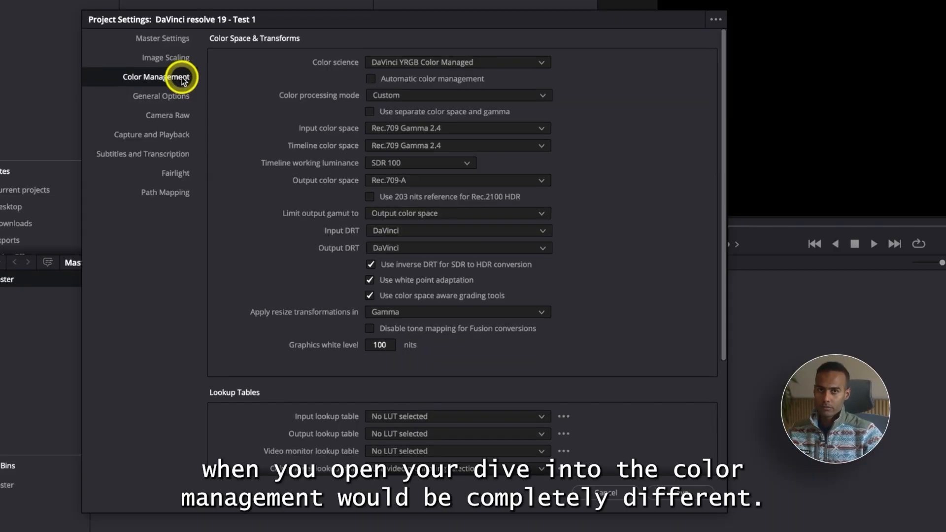
{"action": "left_click", "coordinate": [442, 64]}
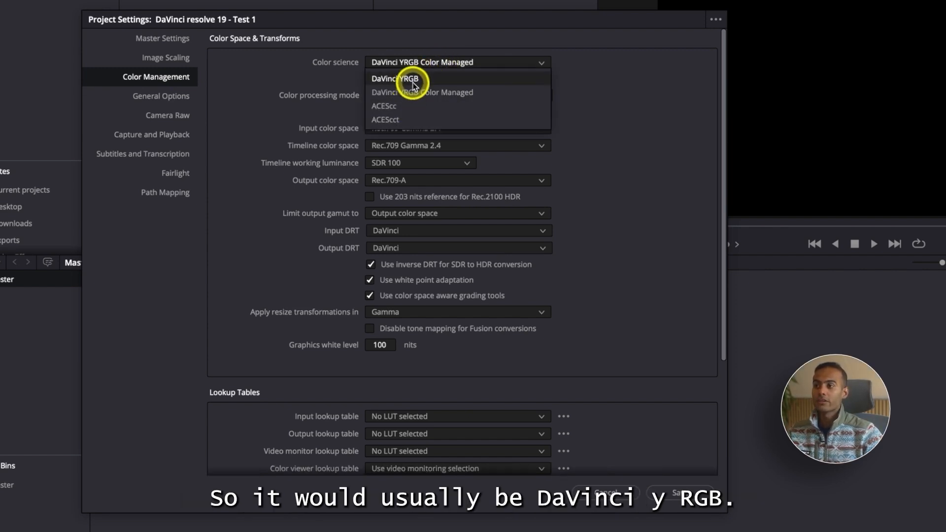
{"action": "left_click", "coordinate": [475, 95]}
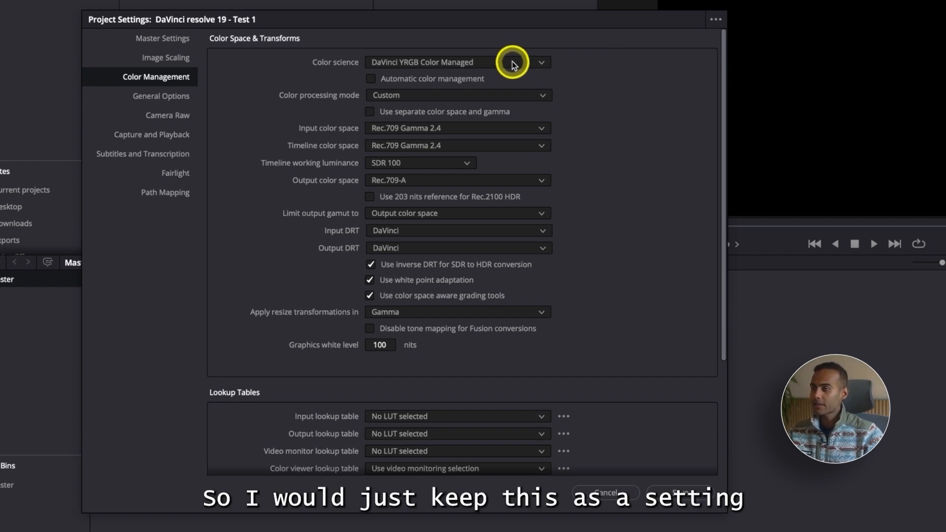
{"action": "left_click", "coordinate": [432, 96]}
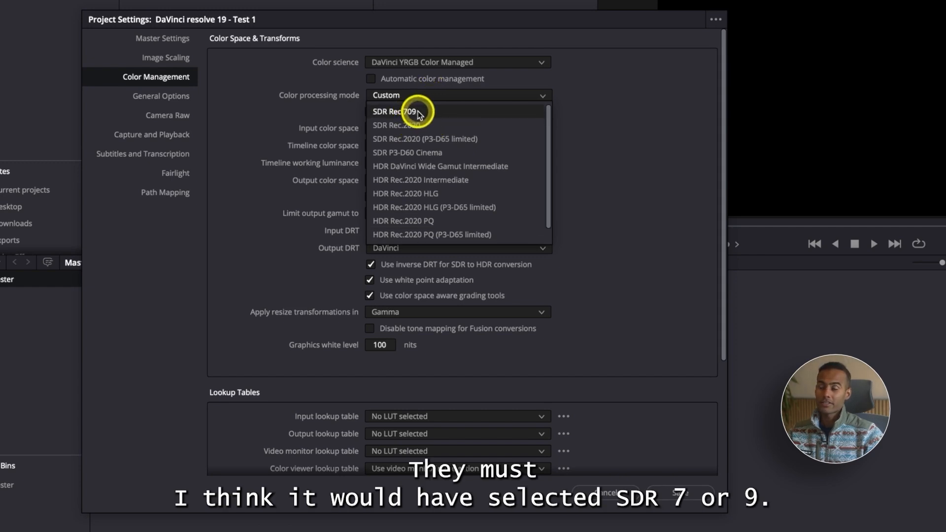
{"action": "scroll", "coordinate": [419, 114], "scroll_direction": "down", "scroll_amount": 1}
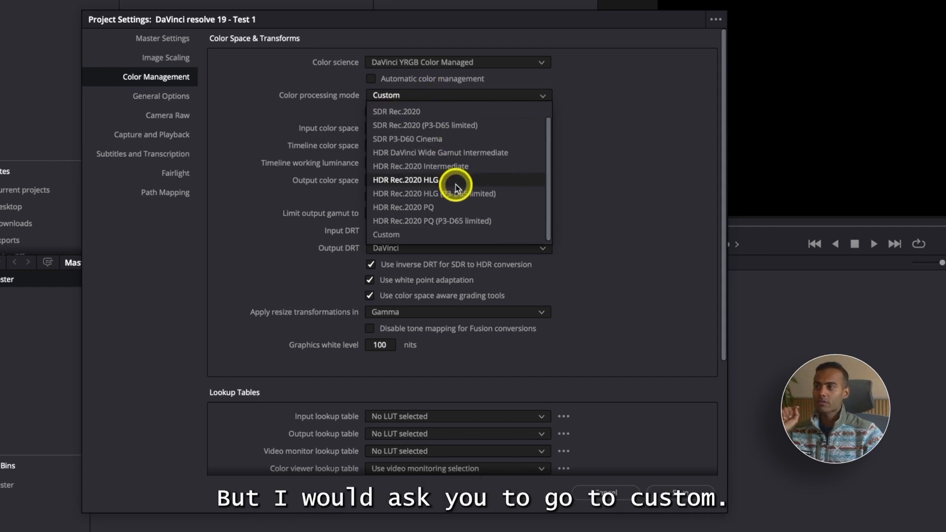
{"action": "left_click", "coordinate": [468, 235]}
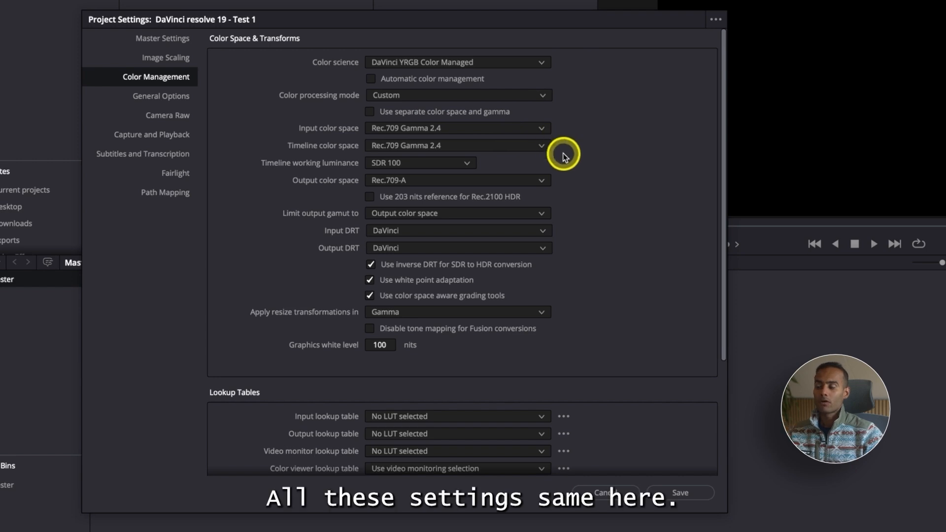
Switch the output color space to Rec.709 (Scene) and back to Rec.709-A.
{"action": "scroll", "coordinate": [562, 152], "scroll_direction": "down", "scroll_amount": 1}
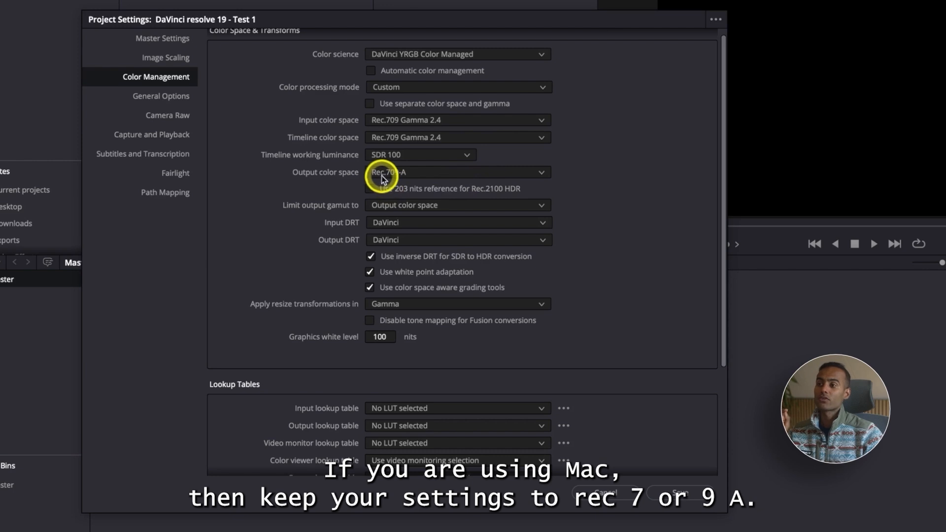
{"action": "left_click", "coordinate": [417, 176]}
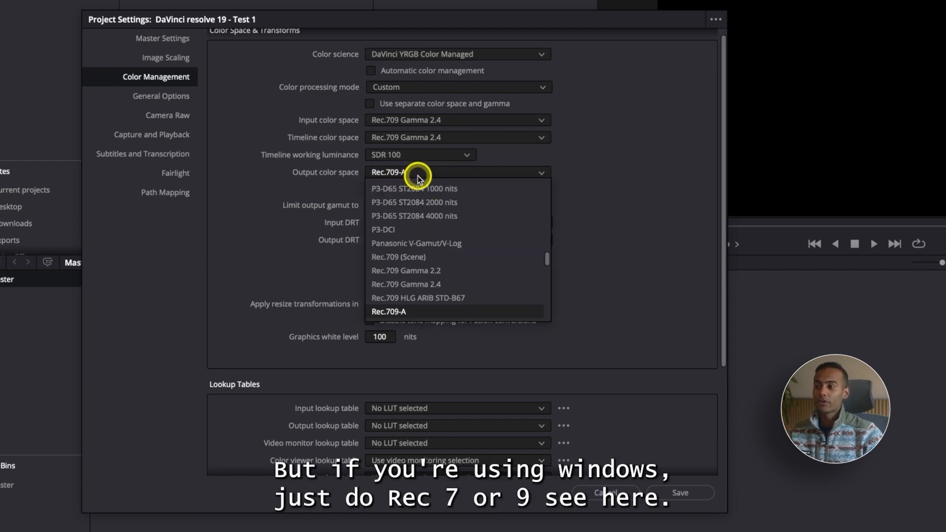
{"action": "left_click", "coordinate": [454, 259]}
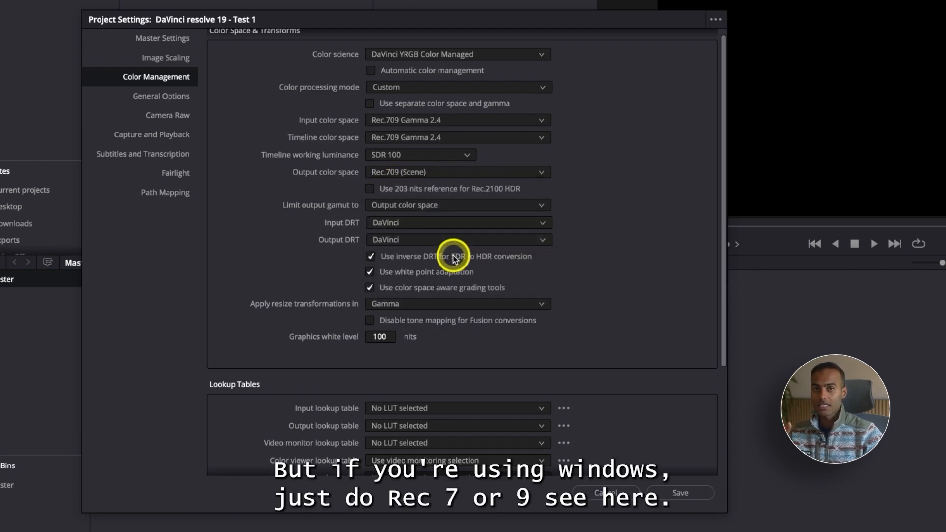
{"action": "left_click", "coordinate": [438, 174]}
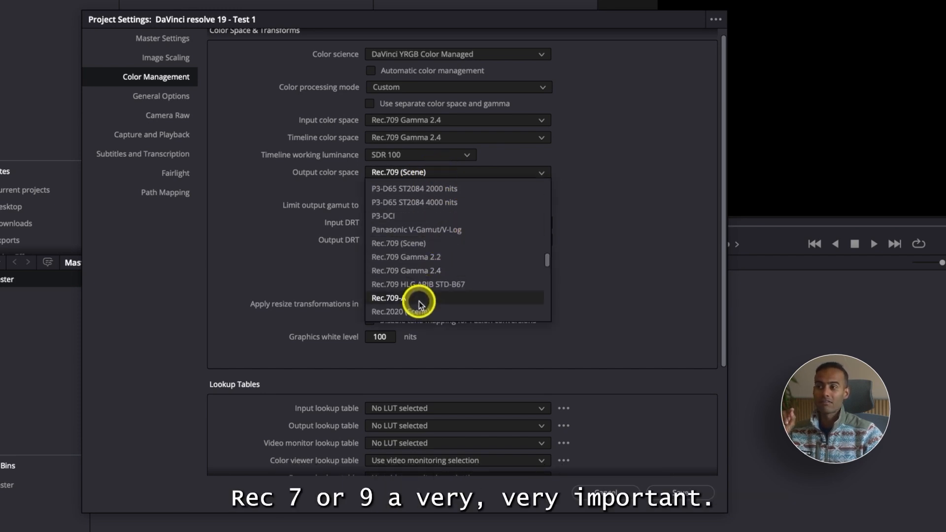
{"action": "left_click", "coordinate": [420, 299]}
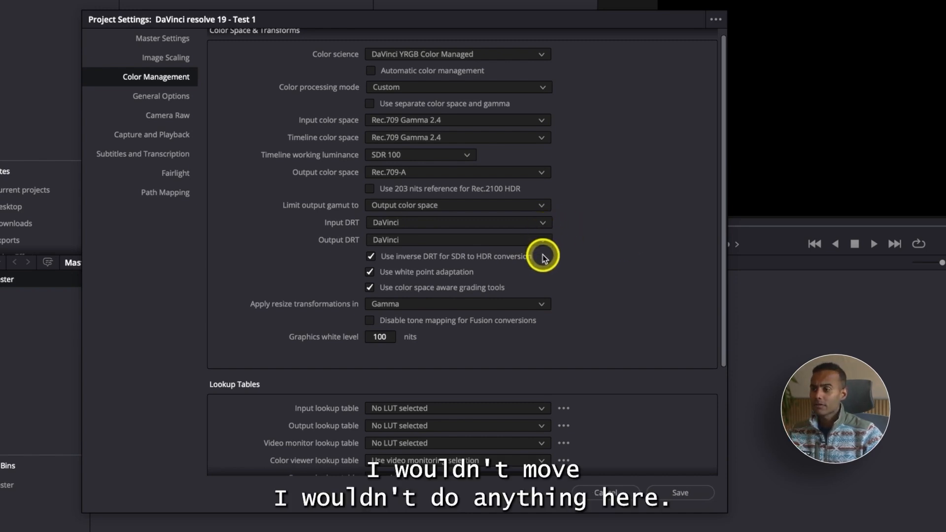
Review the remaining color management options, including lookup tables and broadcast safe, plus the general options and camera raw settings.
{"action": "scroll", "coordinate": [523, 251], "scroll_direction": "down", "scroll_amount": 1}
{"action": "scroll", "coordinate": [393, 286], "scroll_direction": "down", "scroll_amount": 3}
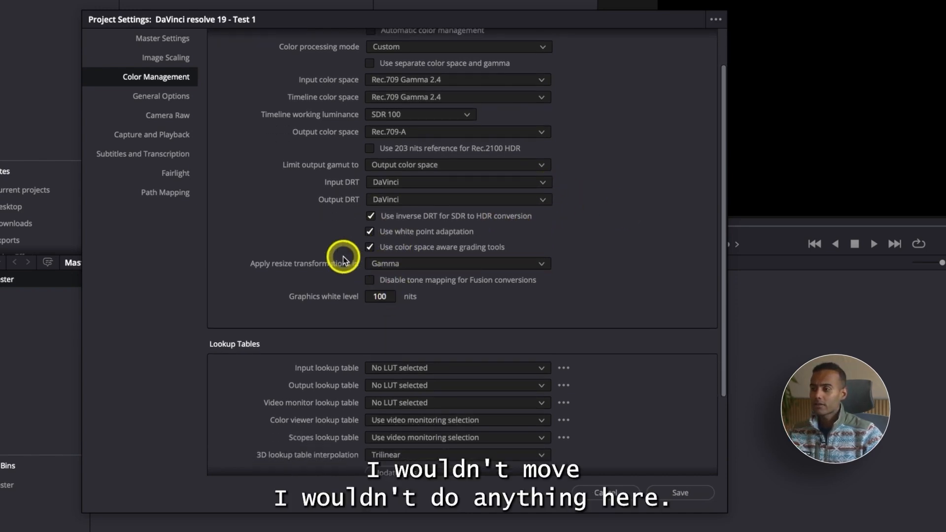
{"action": "scroll", "coordinate": [400, 246], "scroll_direction": "down", "scroll_amount": 3}
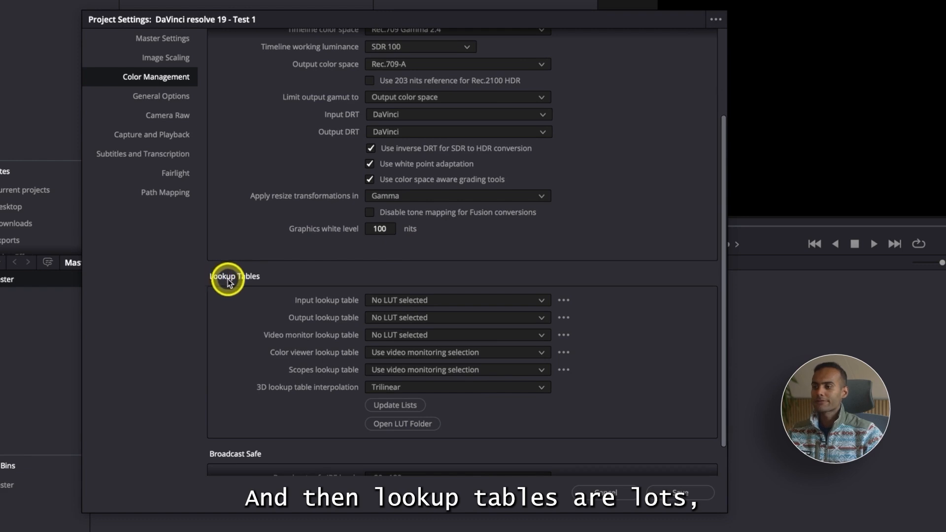
{"action": "scroll", "coordinate": [403, 350], "scroll_direction": "down", "scroll_amount": 2}
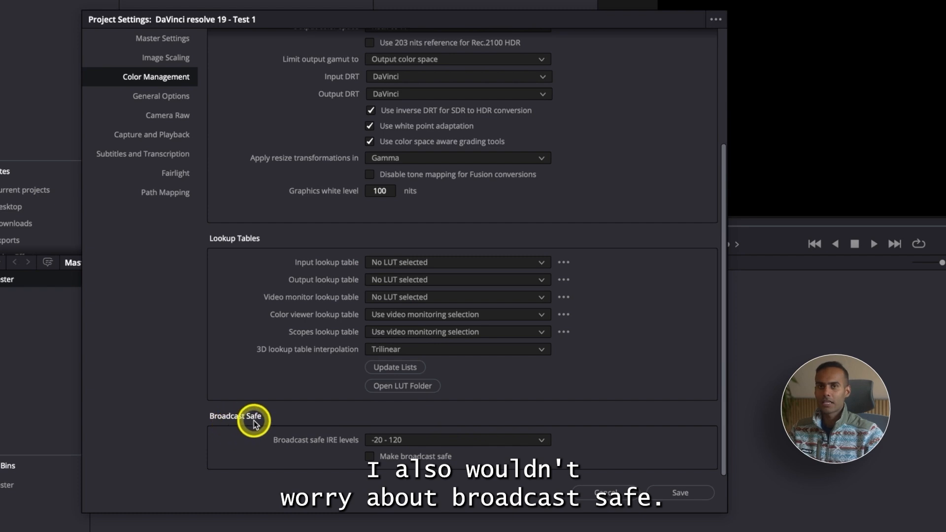
{"action": "left_click", "coordinate": [177, 97]}
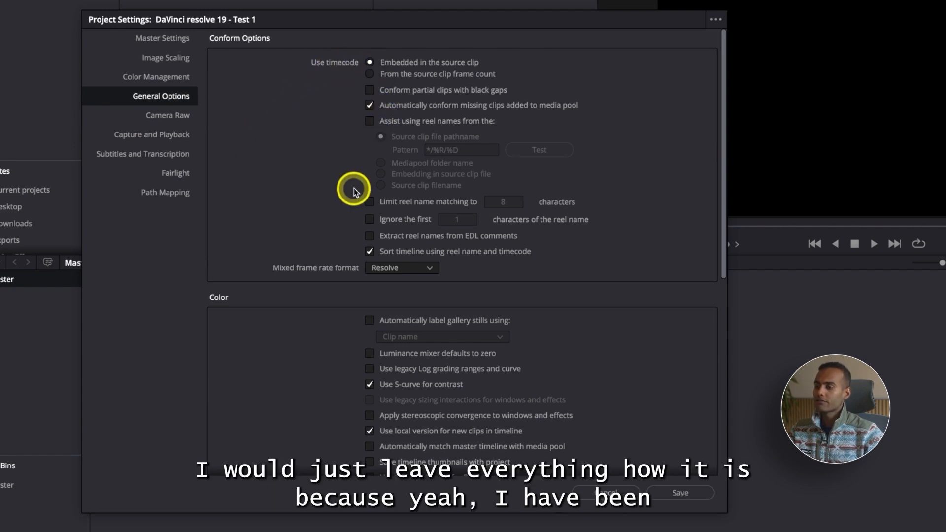
{"action": "scroll", "coordinate": [353, 186], "scroll_direction": "down", "scroll_amount": 6}
{"action": "scroll", "coordinate": [353, 189], "scroll_direction": "up", "scroll_amount": 6}
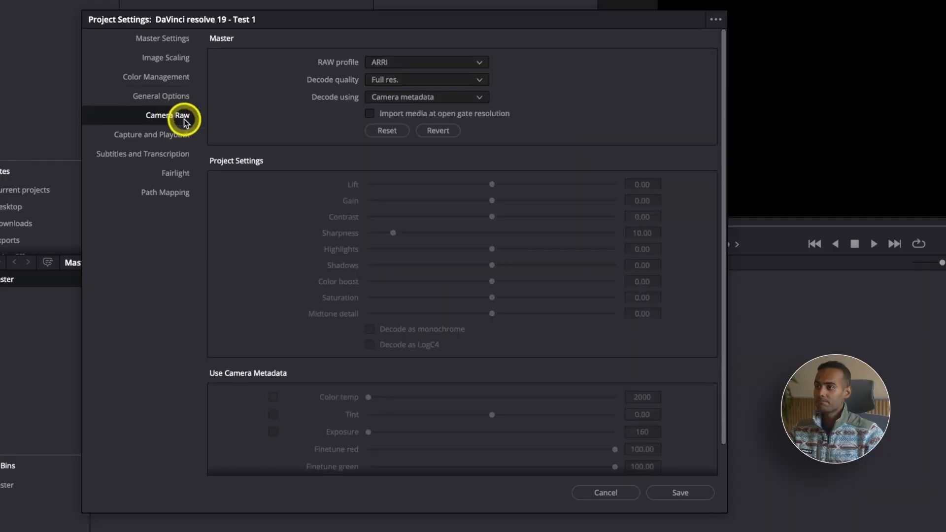
{"action": "scroll", "coordinate": [315, 184], "scroll_direction": "down", "scroll_amount": 1}
{"action": "scroll", "coordinate": [315, 185], "scroll_direction": "up", "scroll_amount": 1}
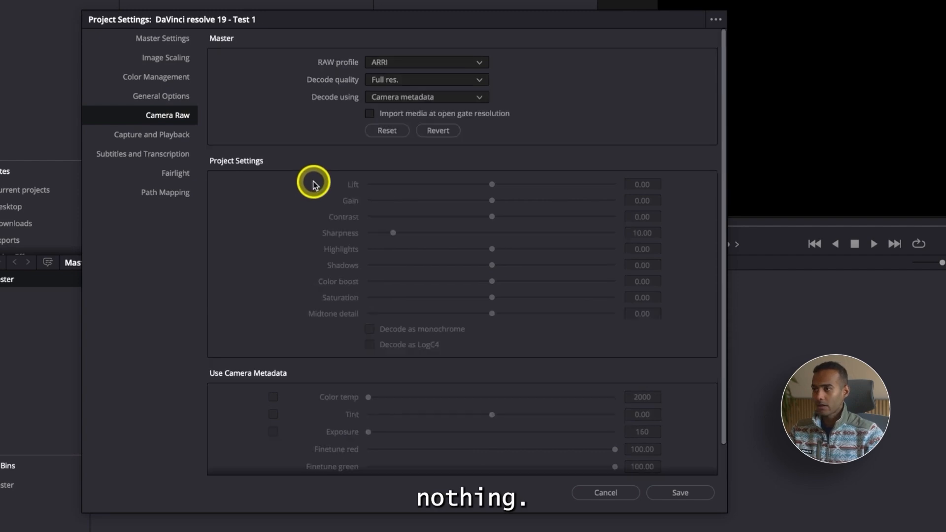
In the capture and playback settings, set the video capture and playback format to HD 1080PsF 23.976.
{"action": "left_click", "coordinate": [174, 140]}
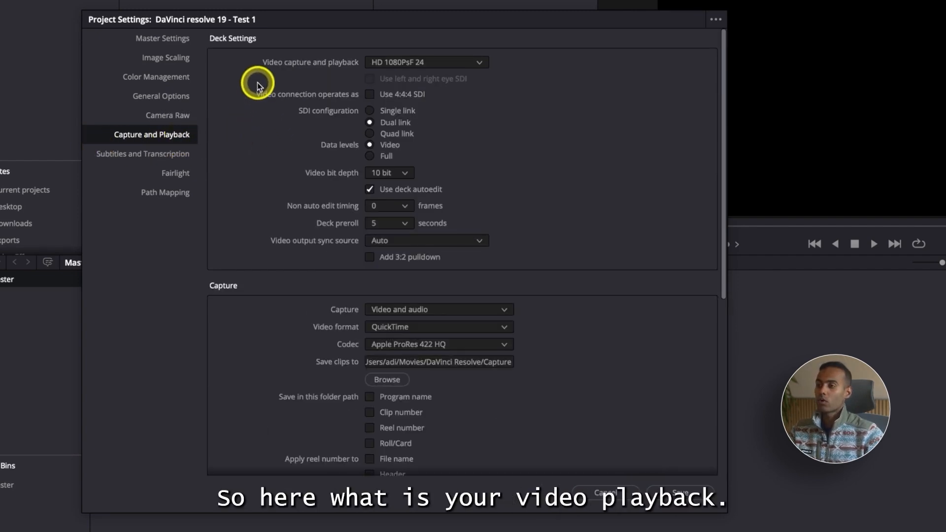
{"action": "left_click", "coordinate": [433, 61]}
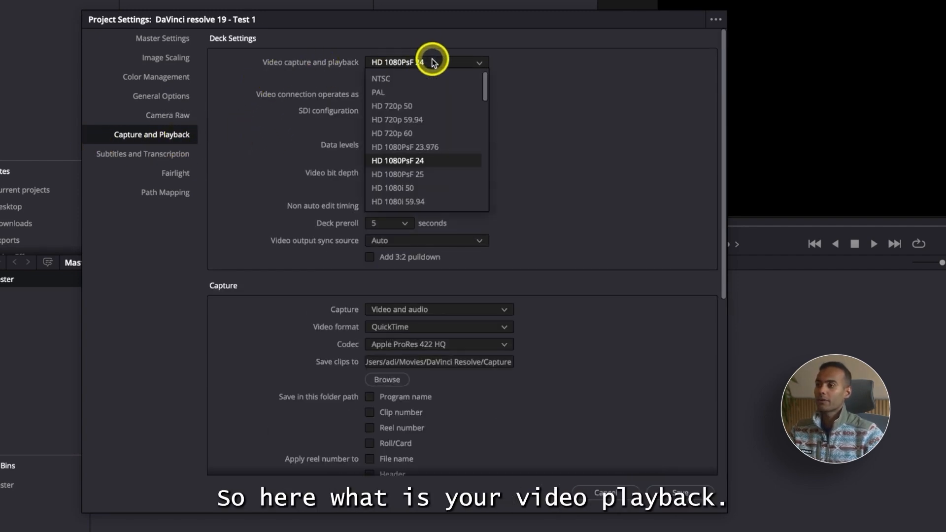
{"action": "left_click", "coordinate": [472, 148]}
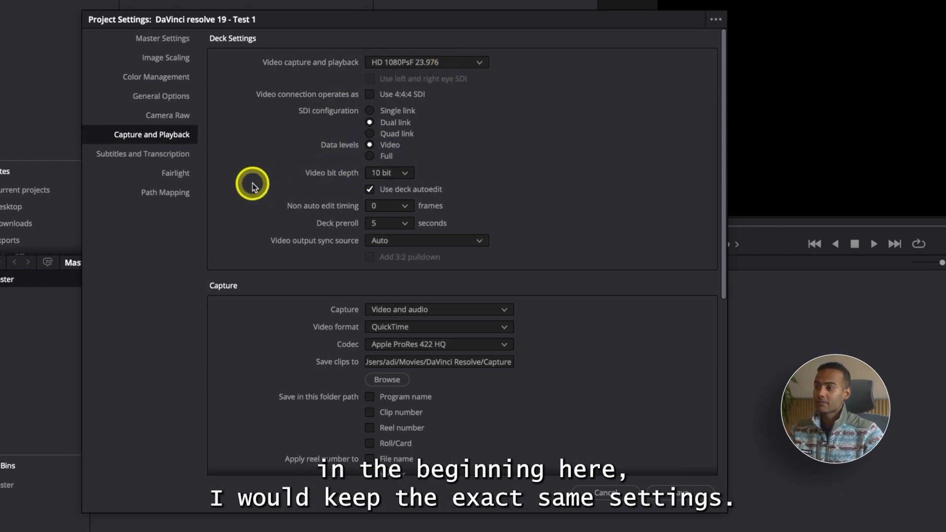
Examine the capture codec and video format choices, the clip save location, and the playout settings.
{"action": "scroll", "coordinate": [252, 186], "scroll_direction": "down", "scroll_amount": 3}
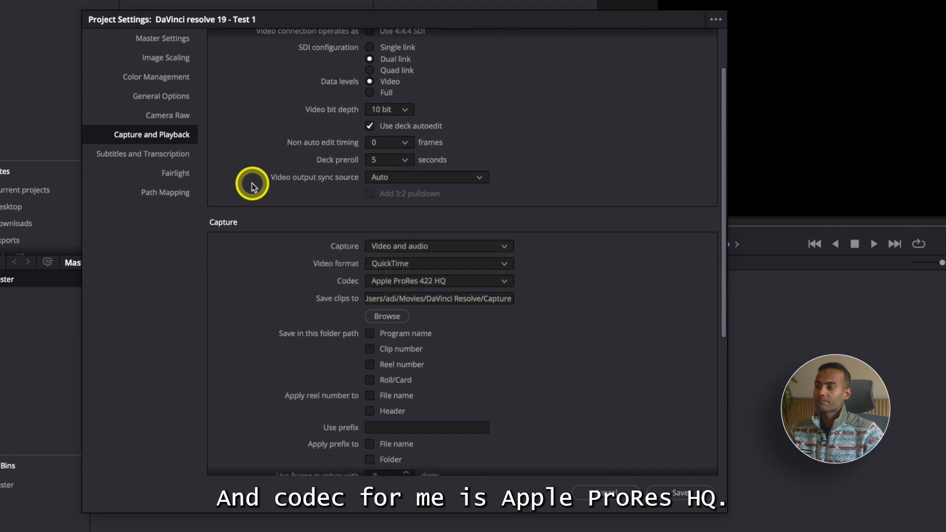
{"action": "scroll", "coordinate": [252, 186], "scroll_direction": "down", "scroll_amount": 4}
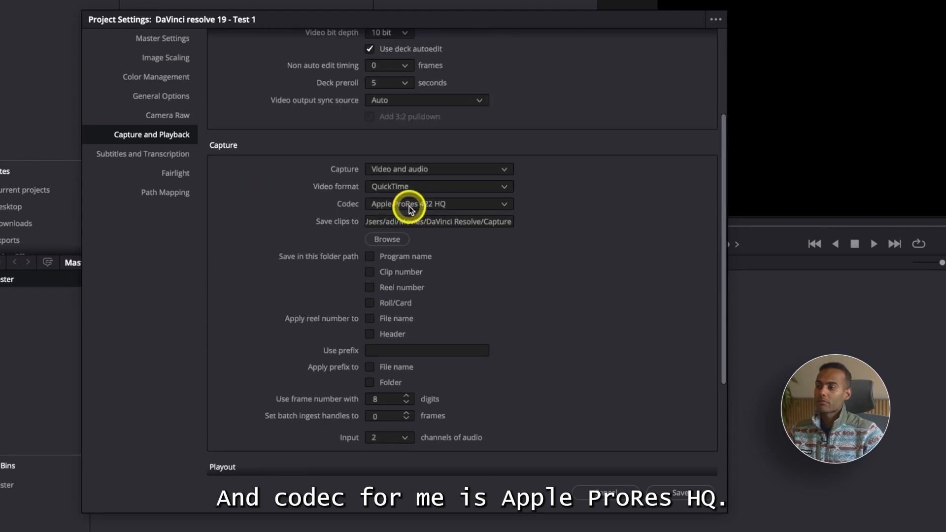
{"action": "left_click", "coordinate": [397, 209]}
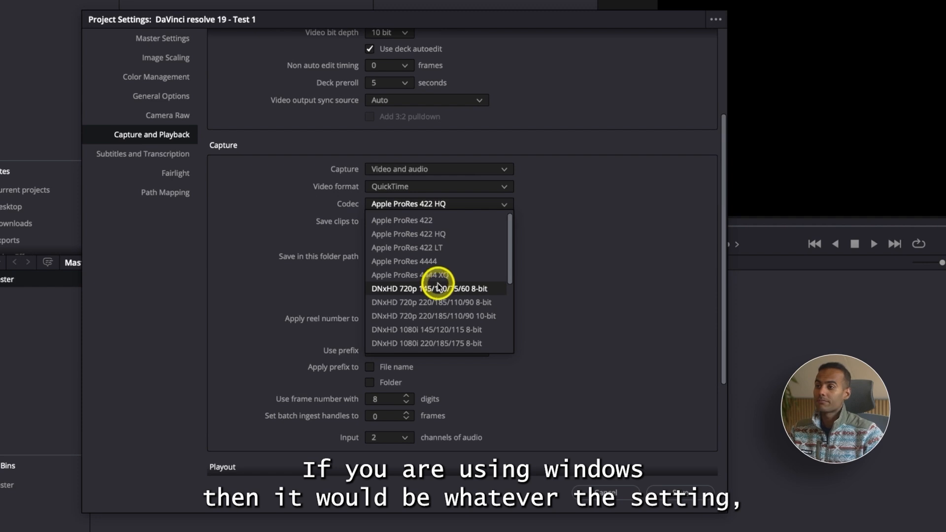
{"action": "left_click", "coordinate": [456, 187]}
{"action": "left_click", "coordinate": [456, 186]}
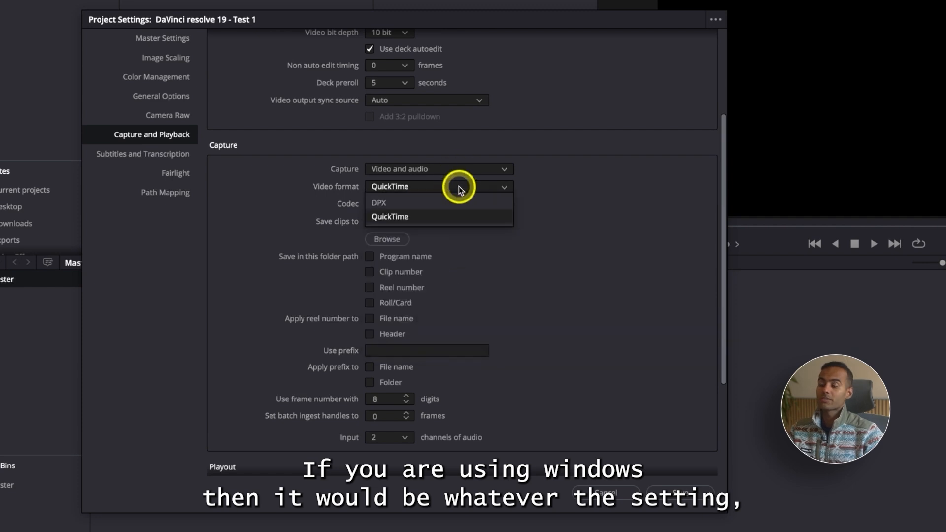
{"action": "left_click", "coordinate": [585, 200]}
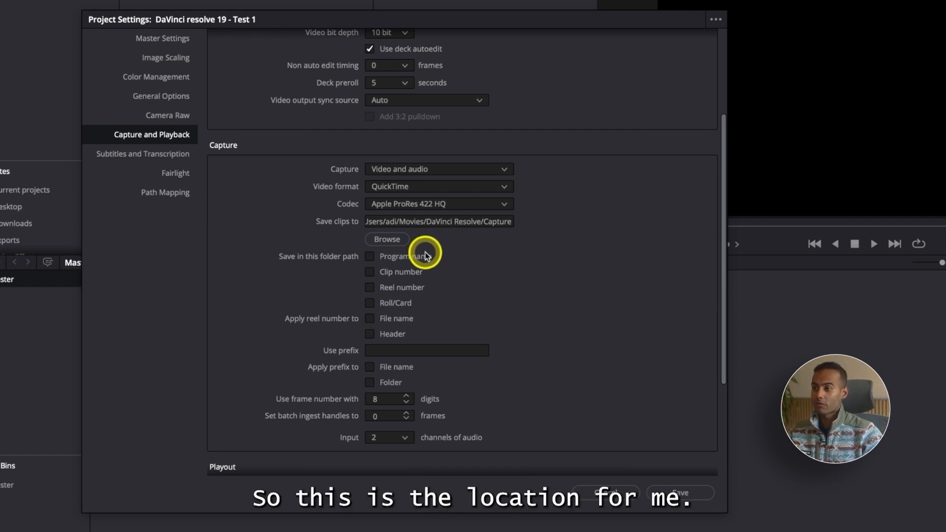
{"action": "left_click", "coordinate": [384, 239]}
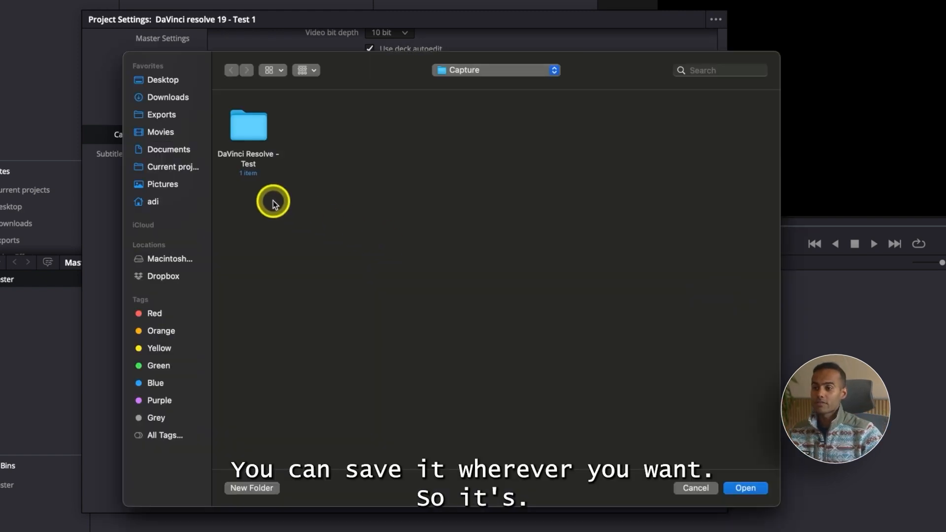
{"action": "left_click", "coordinate": [698, 489]}
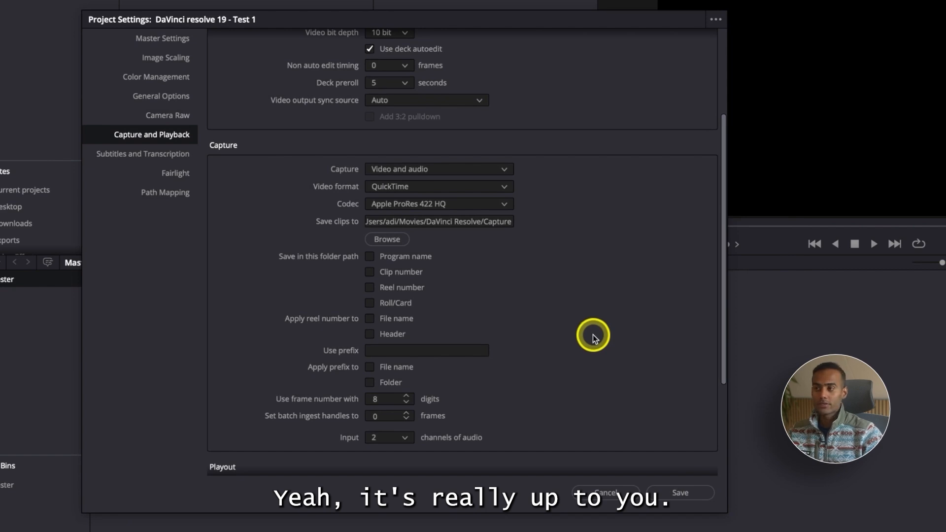
{"action": "scroll", "coordinate": [594, 337], "scroll_direction": "down", "scroll_amount": 3}
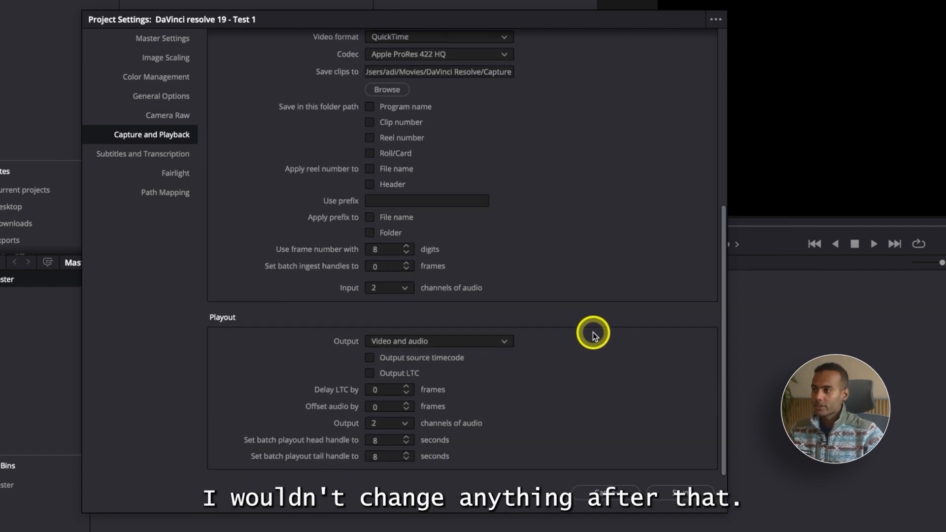
{"action": "scroll", "coordinate": [345, 354], "scroll_direction": "up", "scroll_amount": 5}
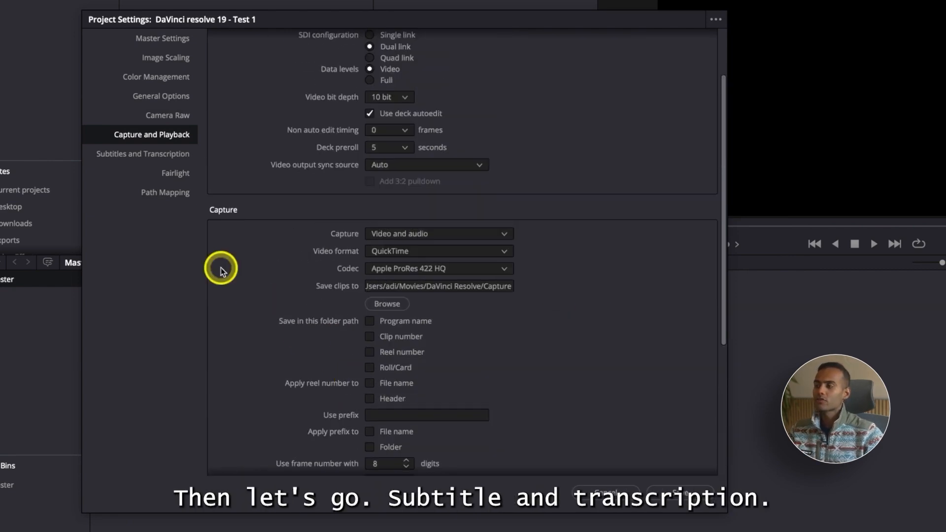
Review the project's subtitles and transcription, Fairlight audio, and path mapping settings.
{"action": "left_click", "coordinate": [162, 155]}
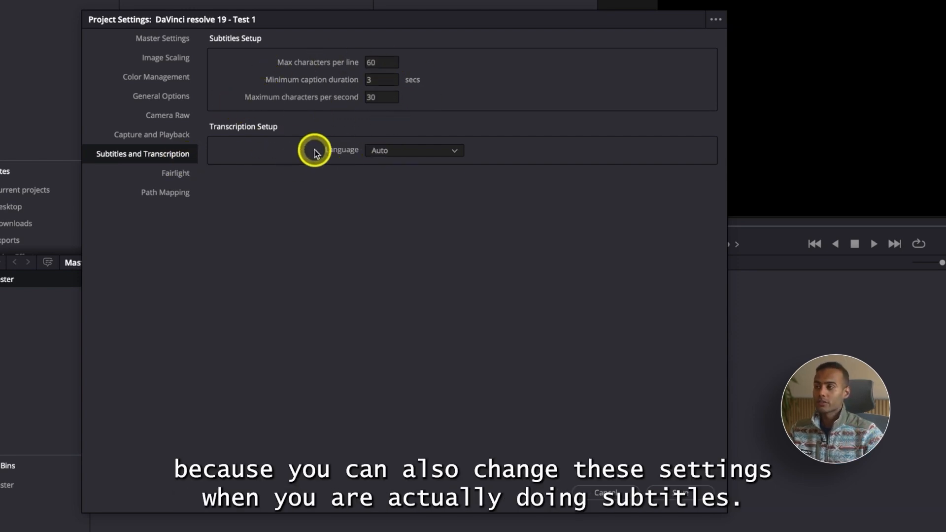
{"action": "left_click", "coordinate": [173, 173]}
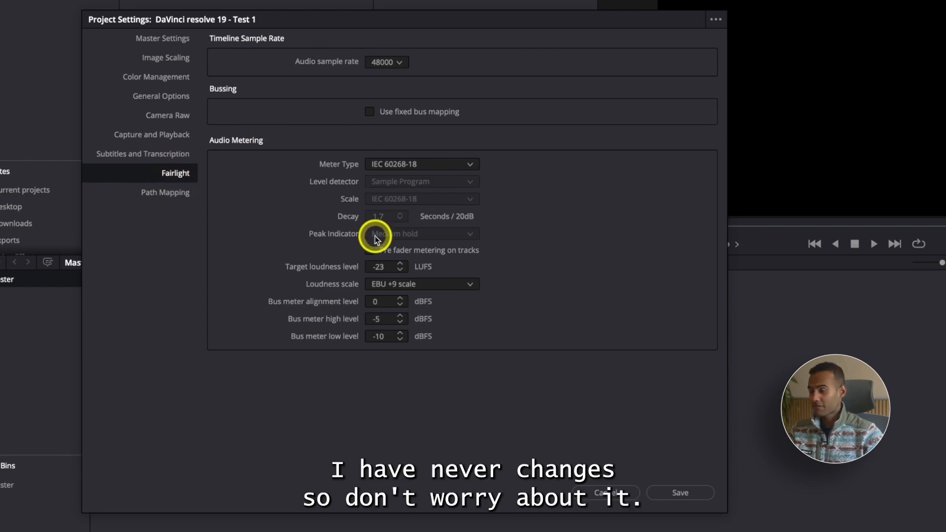
{"action": "left_click", "coordinate": [180, 193]}
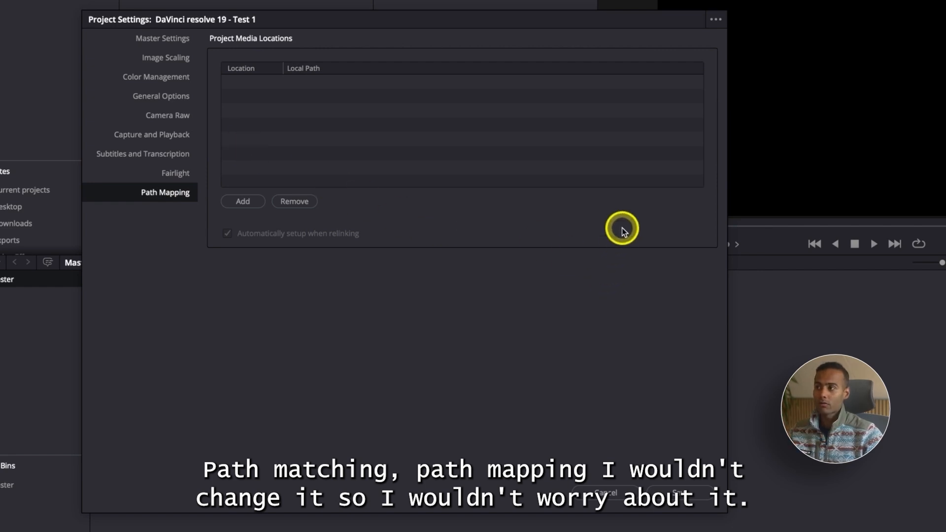
Return to the master settings and examine the available project presets and the options for managing them.
{"action": "left_click", "coordinate": [170, 36]}
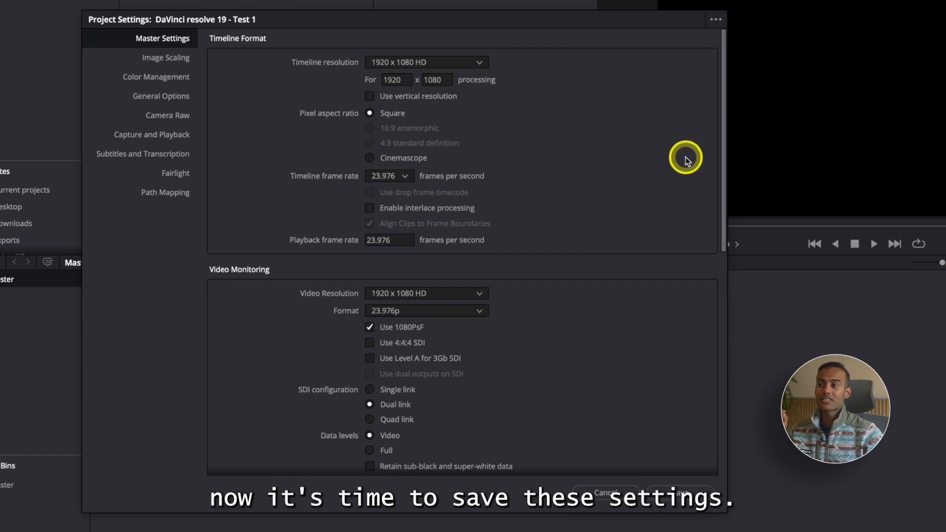
{"action": "left_click", "coordinate": [716, 21]}
{"action": "mouse_move", "coordinate": [623, 79]}
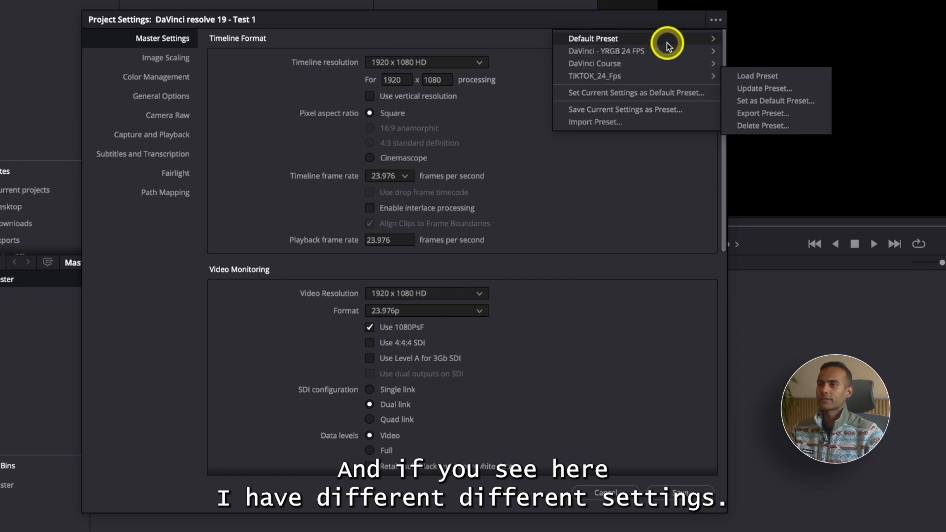
{"action": "mouse_move", "coordinate": [690, 36]}
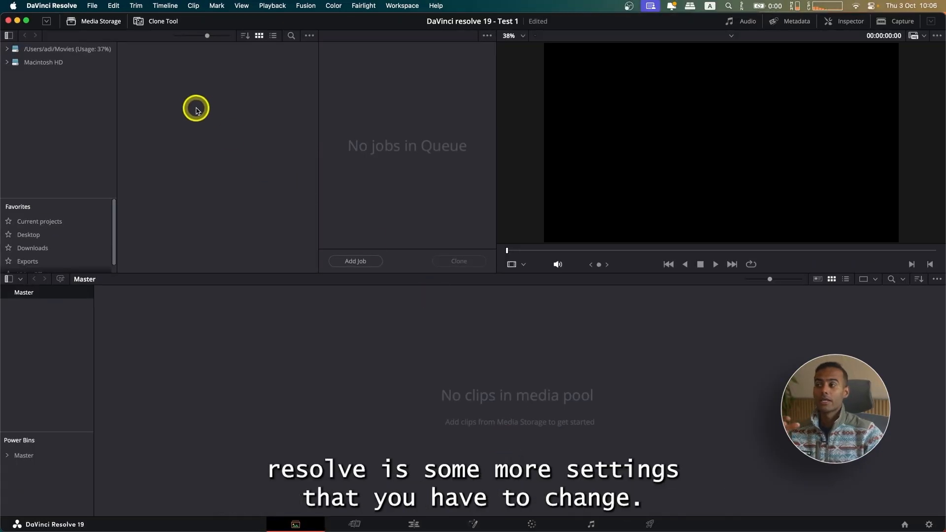
Open the DaVinci Resolve preferences and examine the memory and GPU configuration.
{"action": "left_click", "coordinate": [63, 10]}
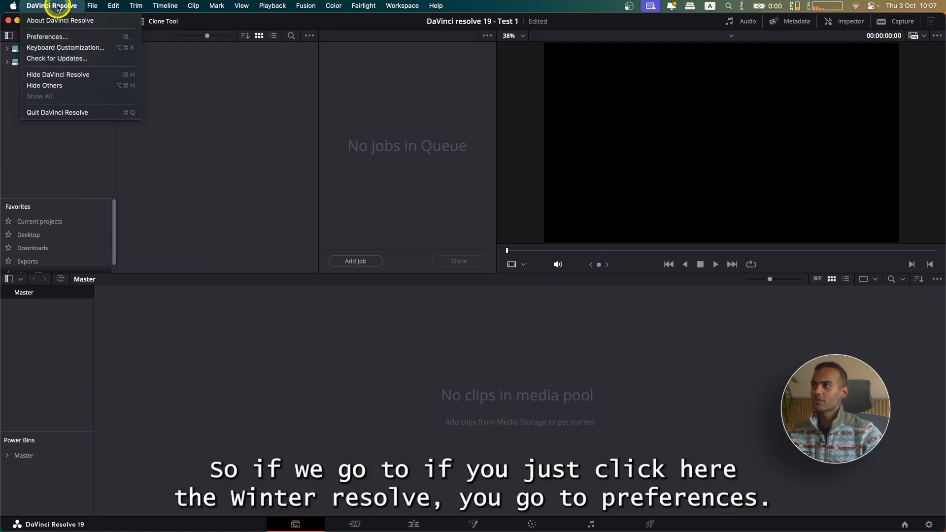
{"action": "left_click", "coordinate": [53, 40]}
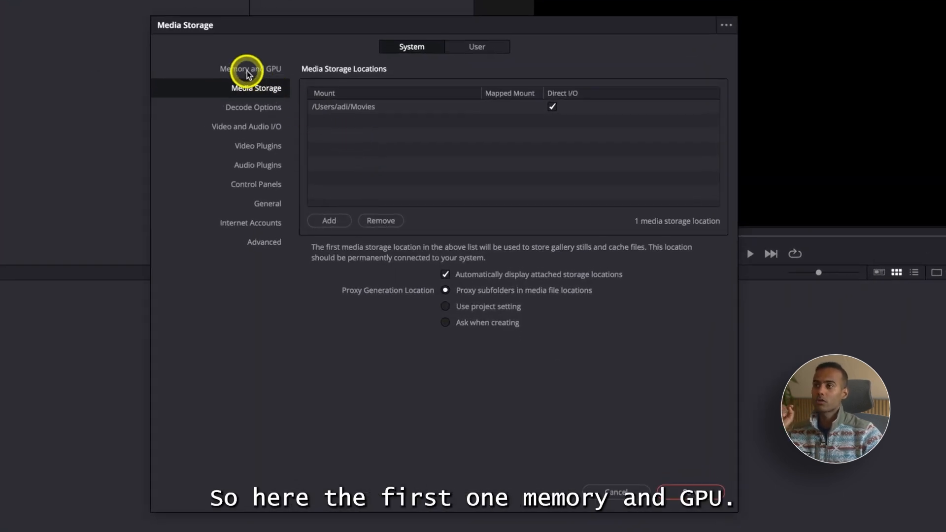
{"action": "left_click", "coordinate": [248, 73]}
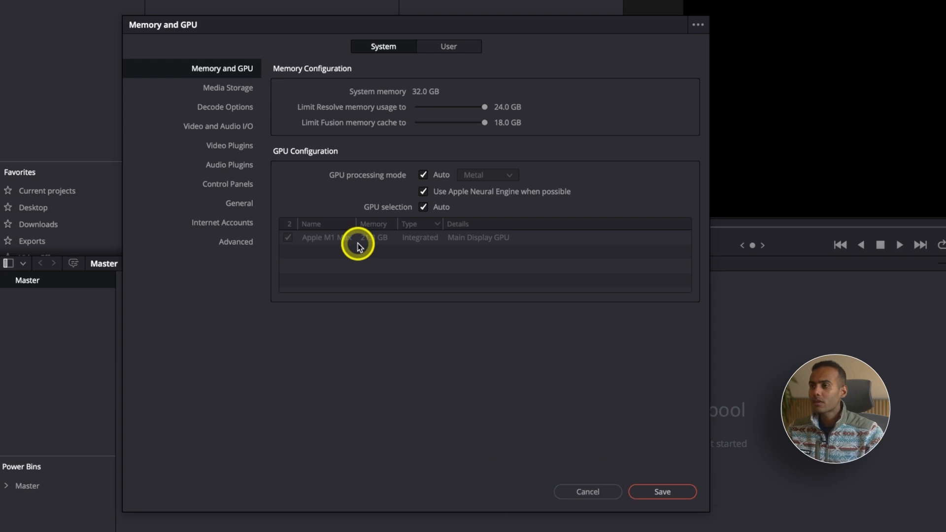
Check the media storage locations, including the folder chooser for adding one, and view the decode options.
{"action": "left_click", "coordinate": [245, 89]}
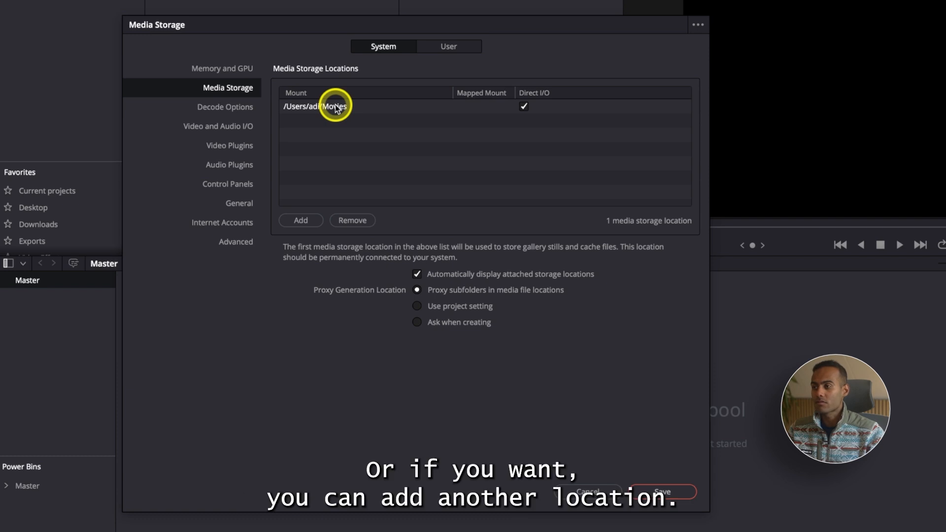
{"action": "left_click", "coordinate": [308, 219]}
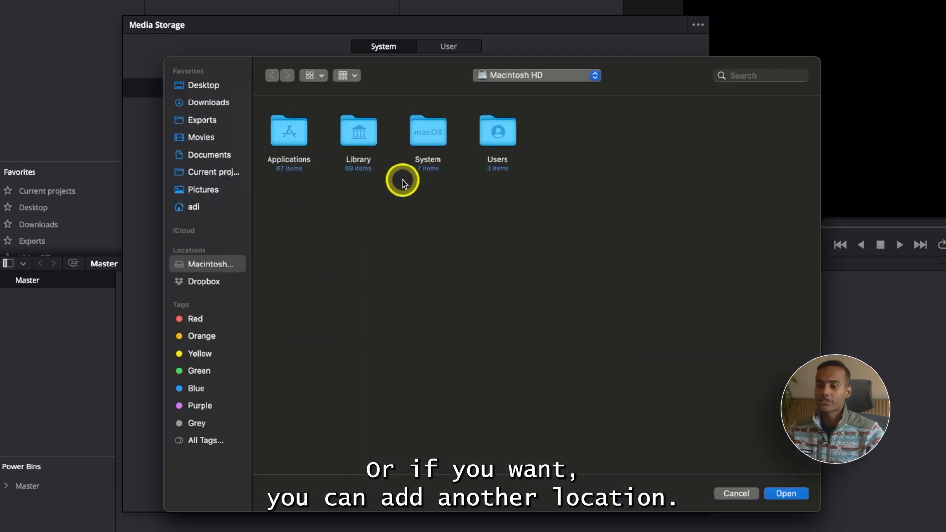
{"action": "left_click", "coordinate": [736, 493]}
{"action": "left_click", "coordinate": [225, 107]}
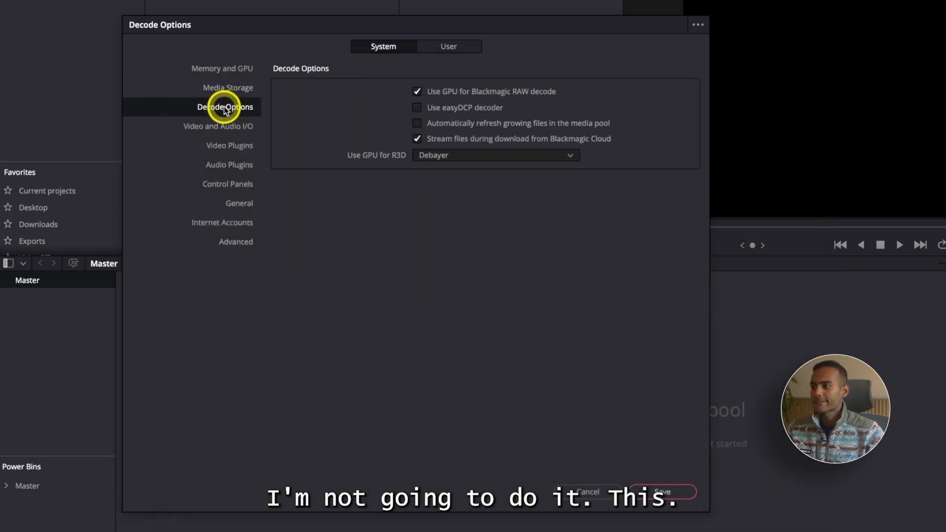
Review the system preferences for video and audio I/O, video plugins, audio plugins, and control panels.
{"action": "left_click", "coordinate": [237, 127]}
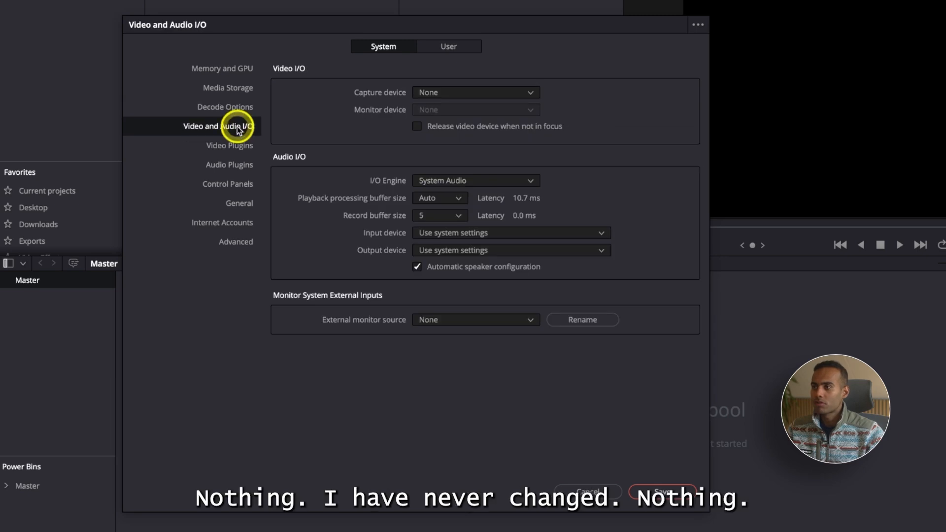
{"action": "left_click", "coordinate": [241, 147]}
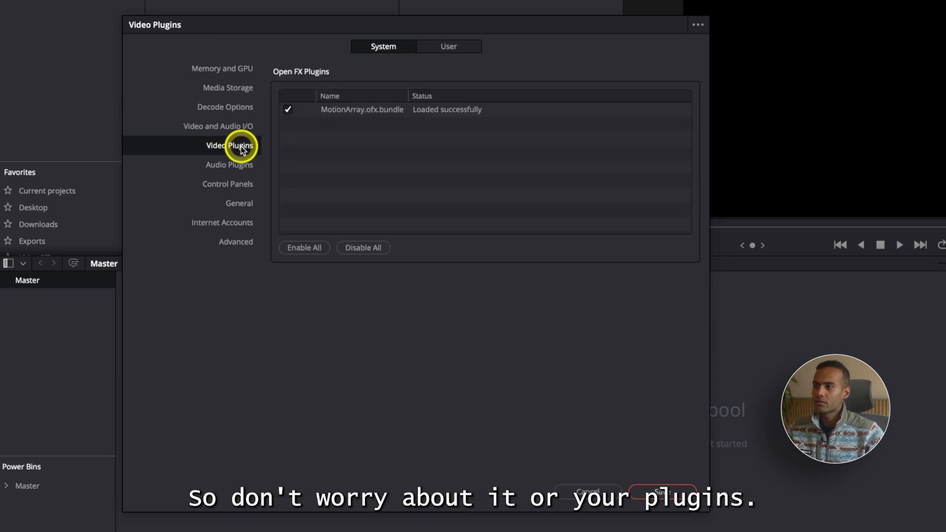
{"action": "left_click", "coordinate": [239, 165]}
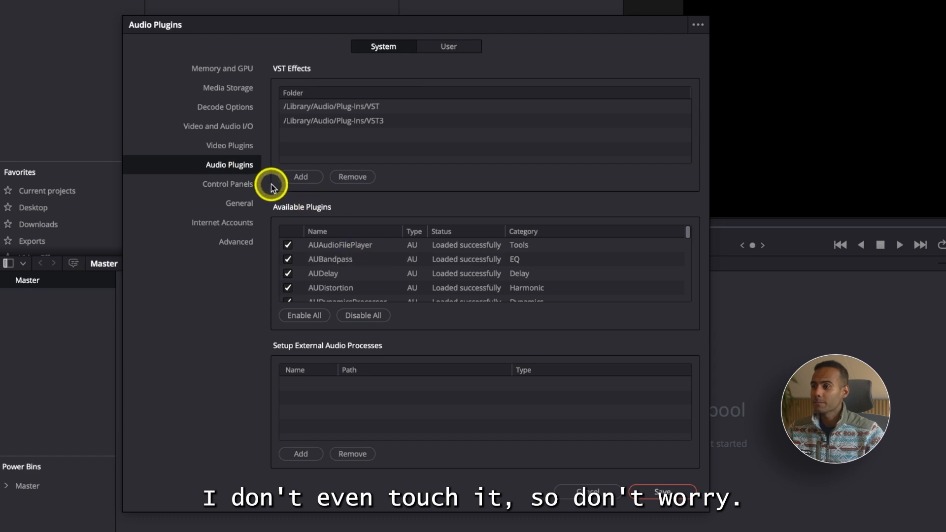
{"action": "left_click", "coordinate": [243, 187]}
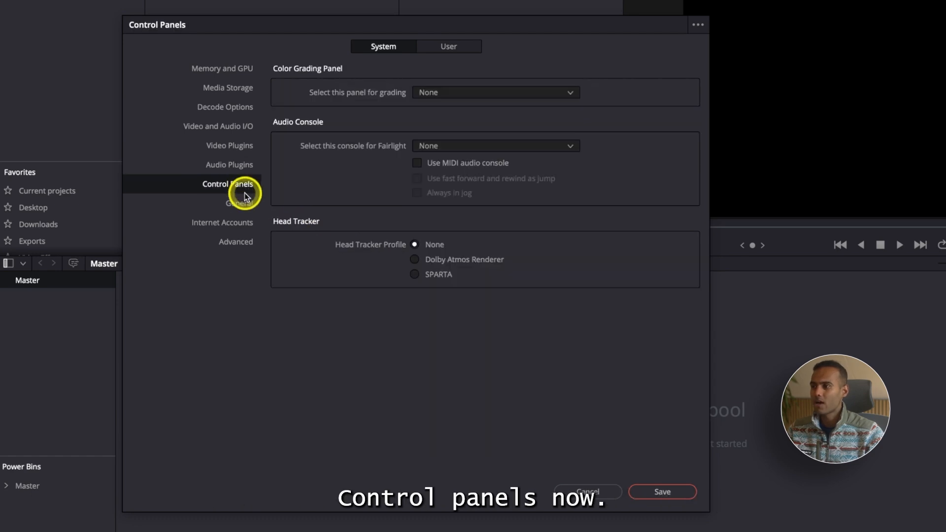
Check the general system preferences, the internet accounts, and the advanced settings.
{"action": "left_click", "coordinate": [246, 204]}
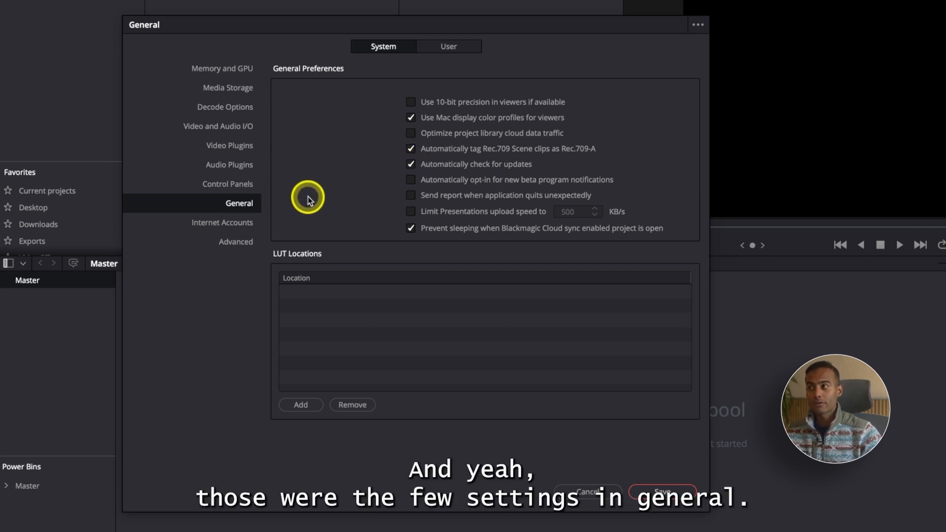
{"action": "left_click", "coordinate": [246, 224]}
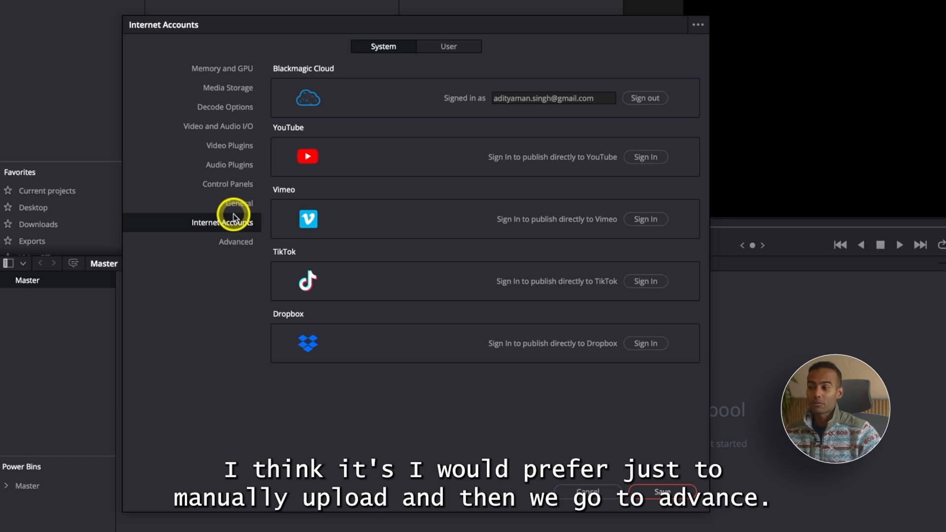
{"action": "left_click", "coordinate": [244, 243]}
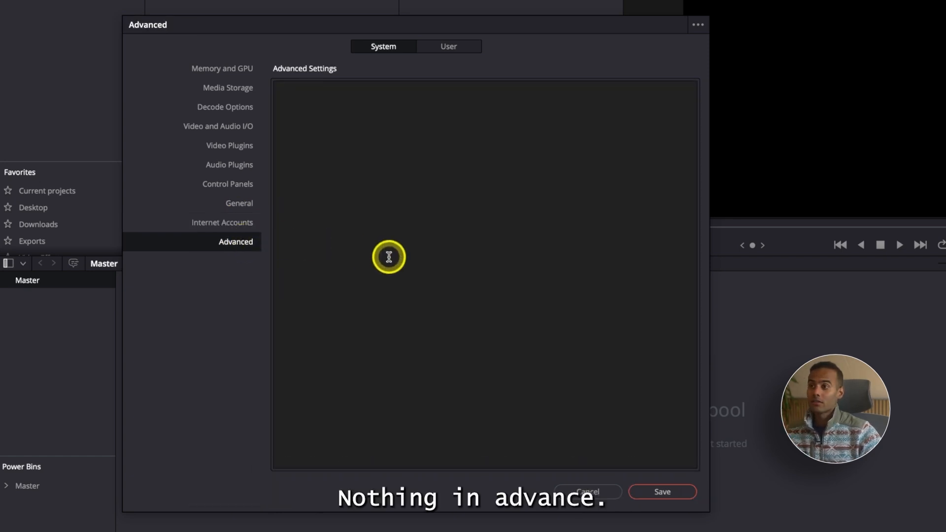
Switch to the user preferences and examine the UI settings and the project save, load and backup options.
{"action": "left_click", "coordinate": [436, 49]}
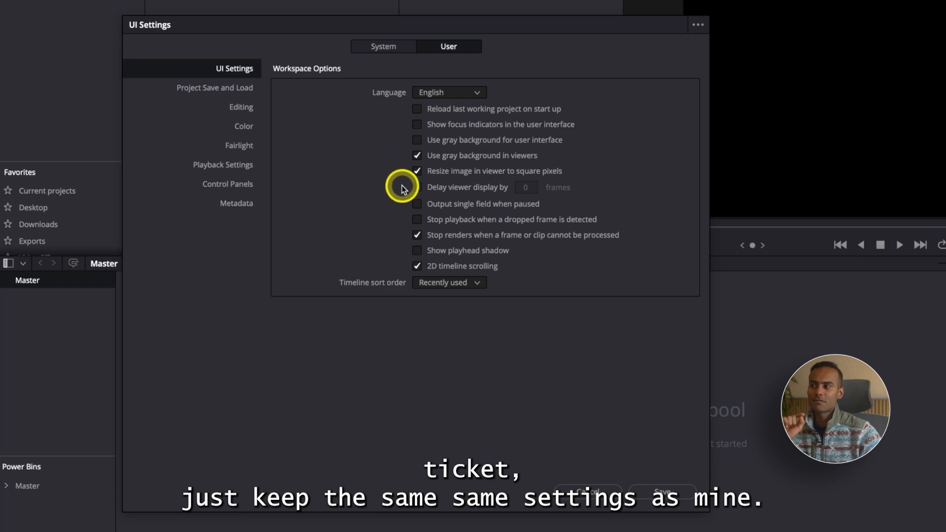
{"action": "left_click", "coordinate": [236, 91]}
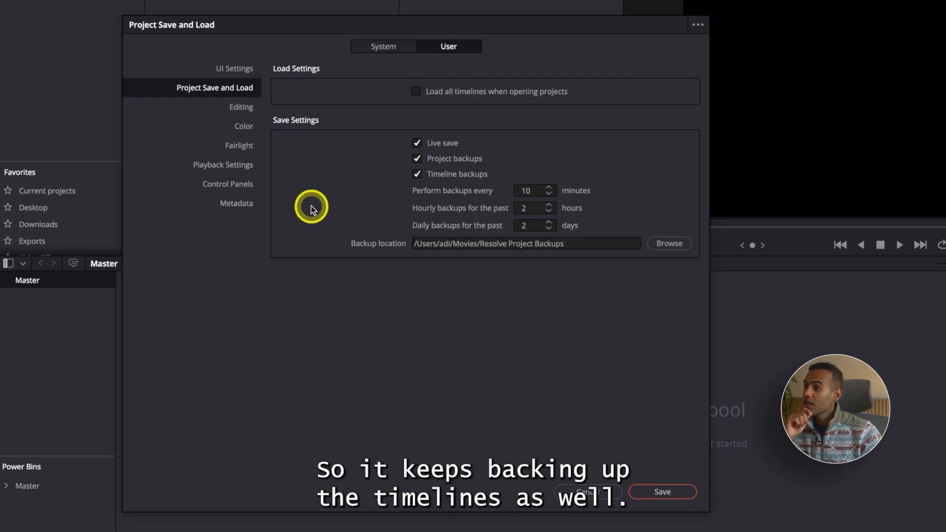
{"action": "left_click", "coordinate": [549, 194]}
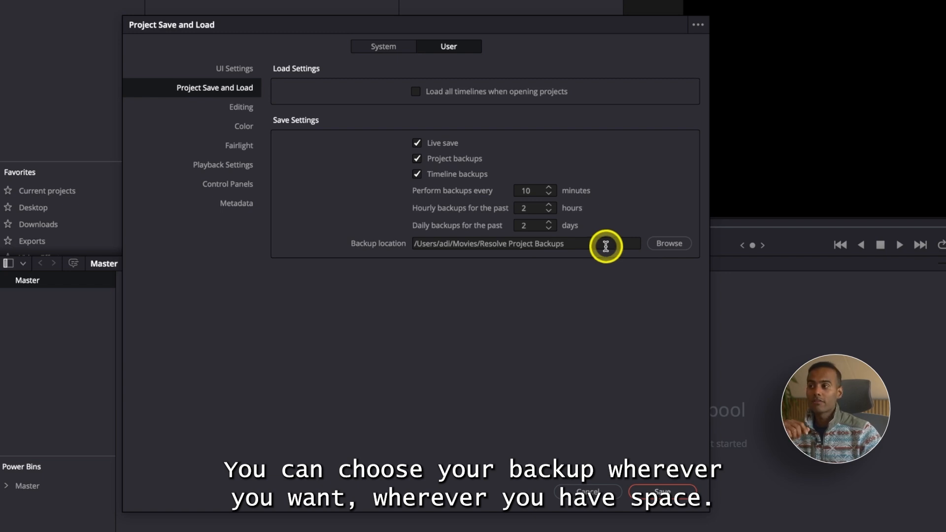
Review the user editing preferences, including the new timeline start timecode, and look through the color preferences.
{"action": "left_click", "coordinate": [249, 107]}
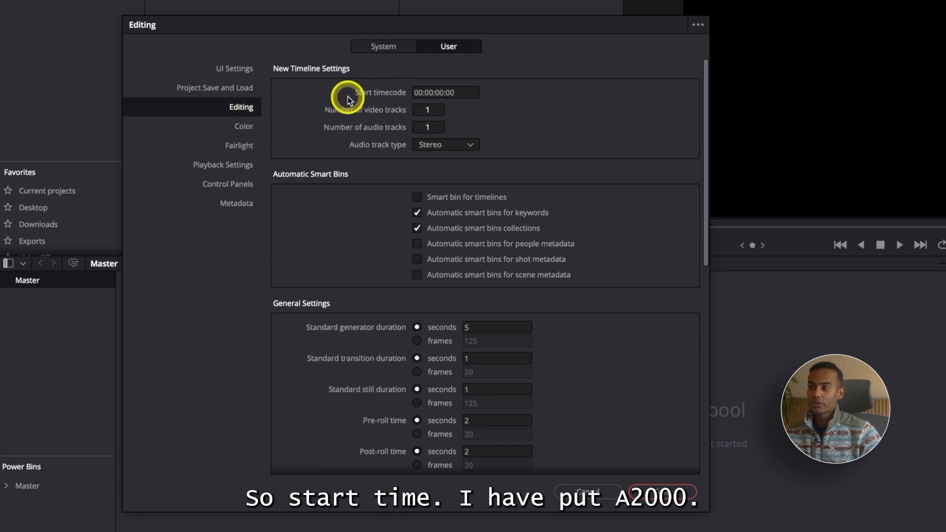
{"action": "scroll", "coordinate": [344, 215], "scroll_direction": "down", "scroll_amount": 10}
{"action": "scroll", "coordinate": [344, 217], "scroll_direction": "up", "scroll_amount": 10}
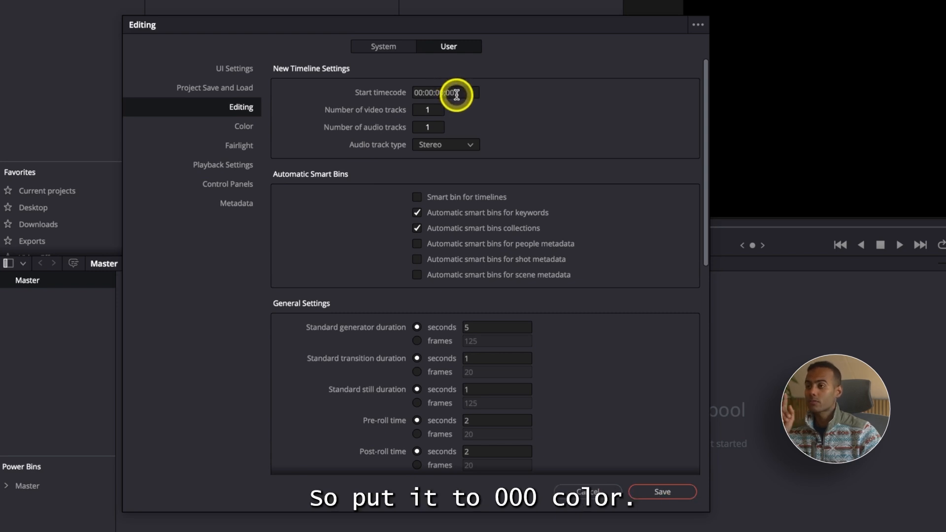
{"action": "left_click", "coordinate": [249, 127]}
{"action": "scroll", "coordinate": [355, 160], "scroll_direction": "down", "scroll_amount": 5}
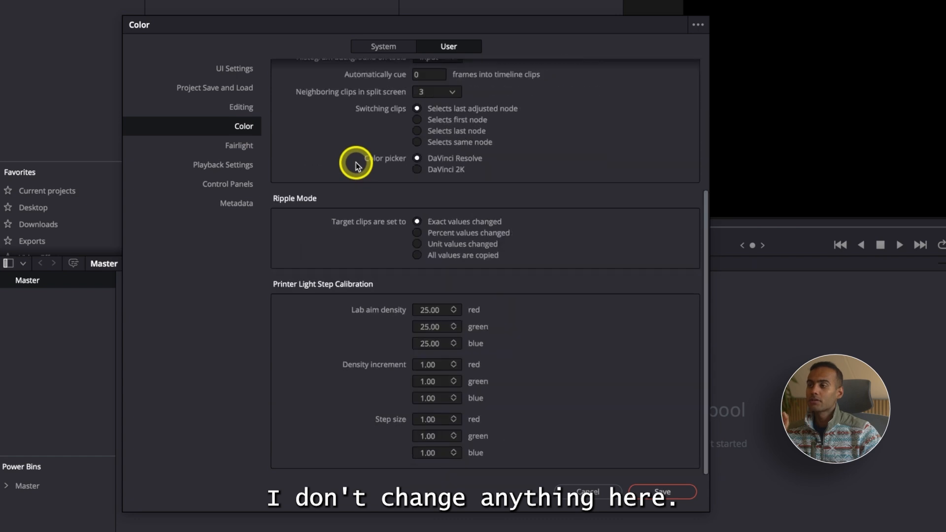
View the user preferences for Fairlight, playback, control panel sensitivity, and metadata presets.
{"action": "left_click", "coordinate": [241, 147]}
{"action": "left_click", "coordinate": [231, 170]}
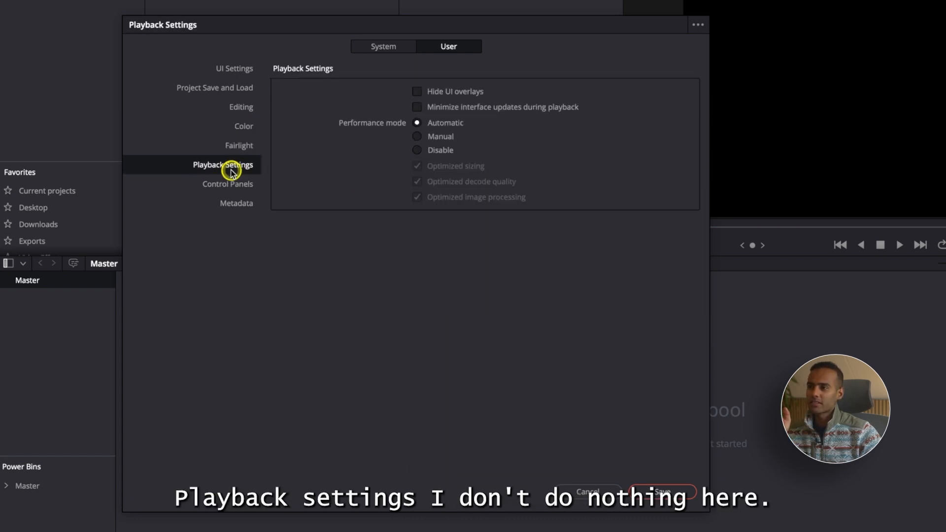
{"action": "left_click", "coordinate": [235, 185]}
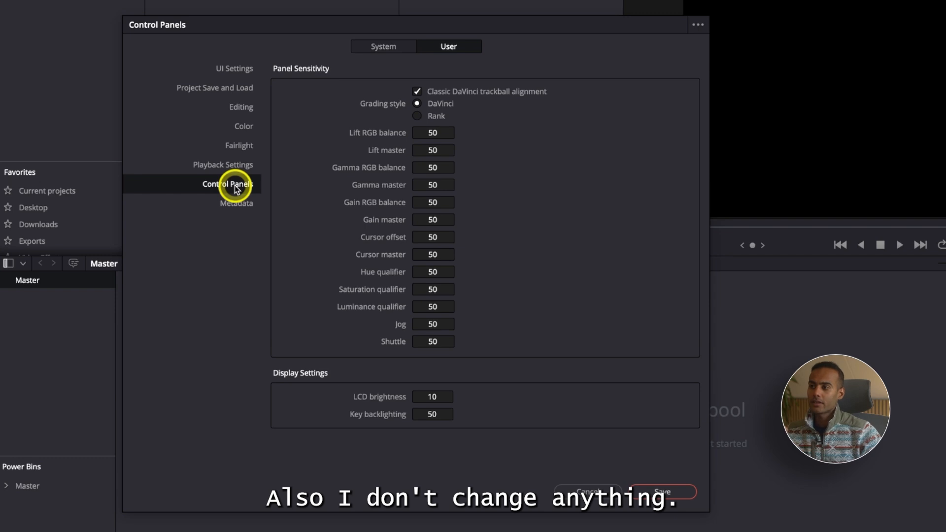
{"action": "left_click", "coordinate": [244, 211]}
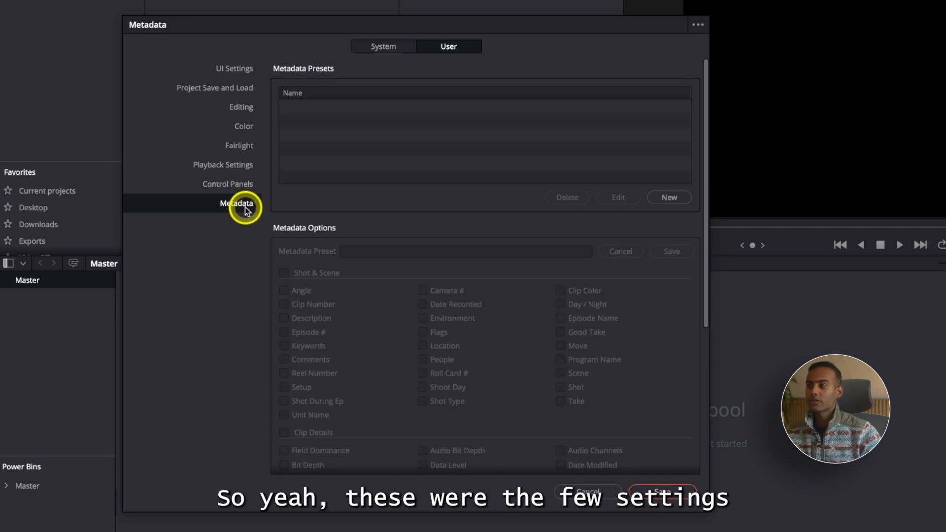
Revisit the UI settings and the project save and load options, and close the preferences without saving.
{"action": "left_click", "coordinate": [237, 70]}
{"action": "left_click", "coordinate": [233, 88]}
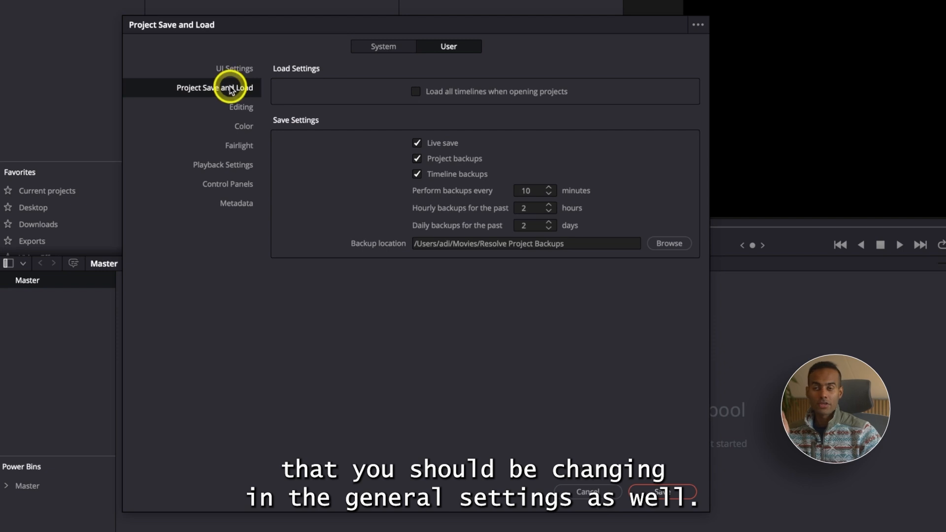
{"action": "left_click", "coordinate": [589, 491]}
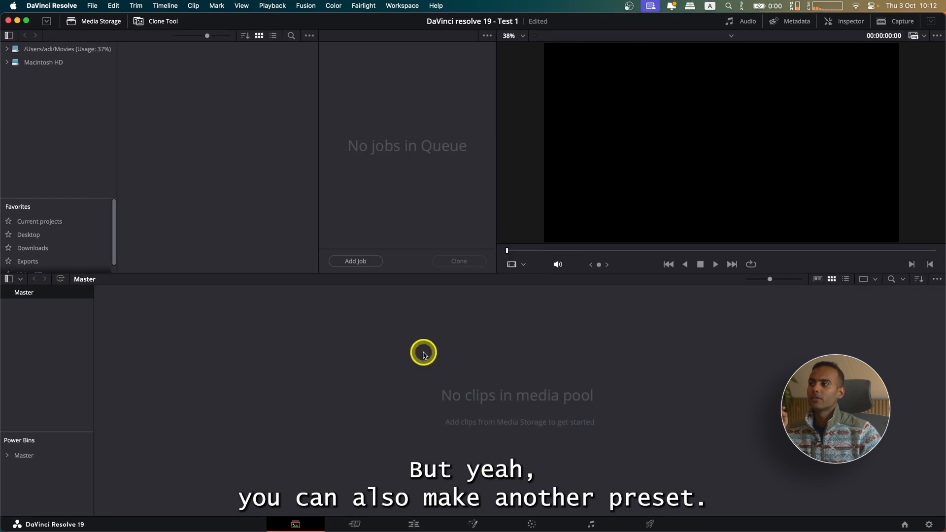
Reopen the preferences and examine the options for saving, importing, and managing user preference presets.
{"action": "left_click", "coordinate": [72, 9]}
{"action": "left_click", "coordinate": [59, 34]}
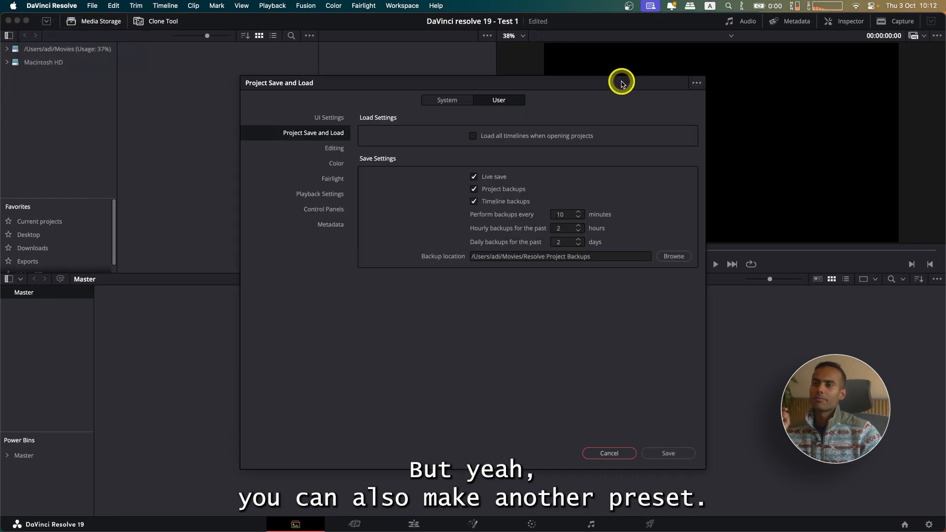
{"action": "left_click", "coordinate": [702, 84]}
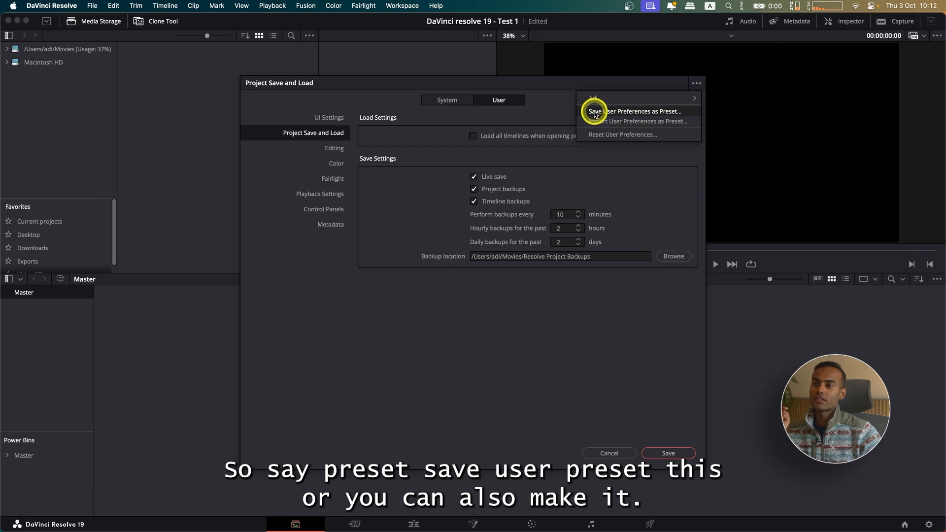
{"action": "mouse_move", "coordinate": [658, 98]}
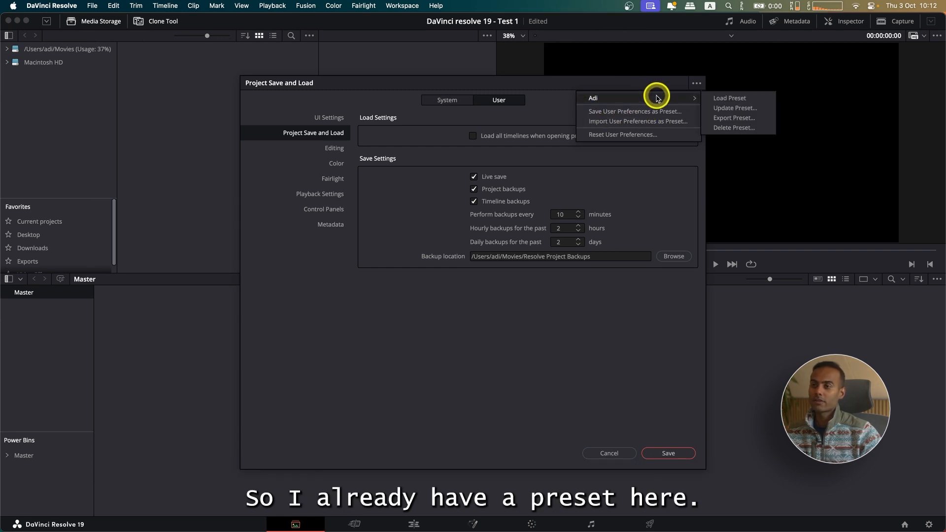